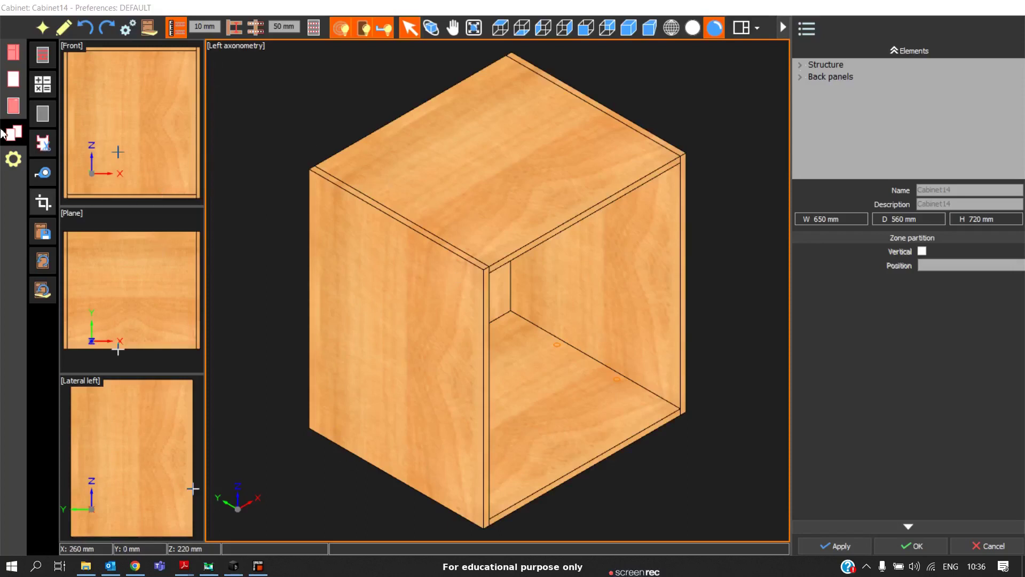
Step: Look through the four groups of cabinet tools in the left strip
{"action": "left_click", "coordinate": [15, 54]}
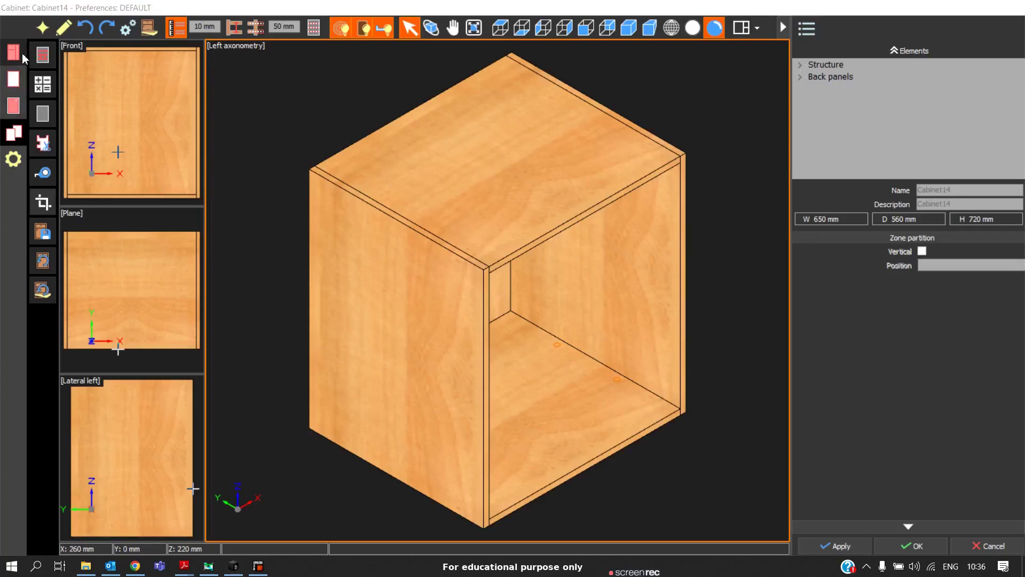
{"action": "left_click", "coordinate": [14, 79]}
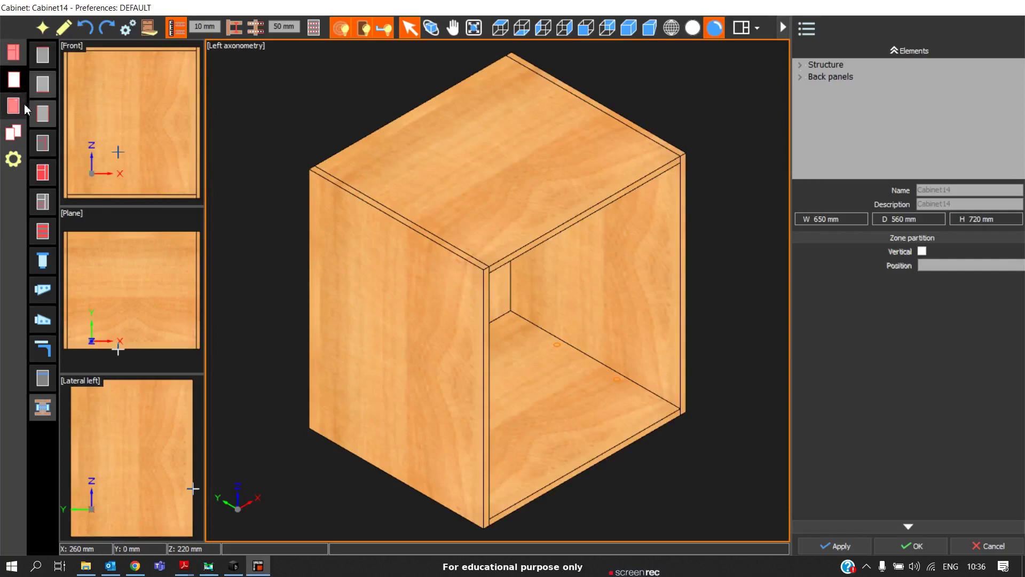
{"action": "left_click", "coordinate": [16, 108]}
{"action": "left_click", "coordinate": [19, 127]}
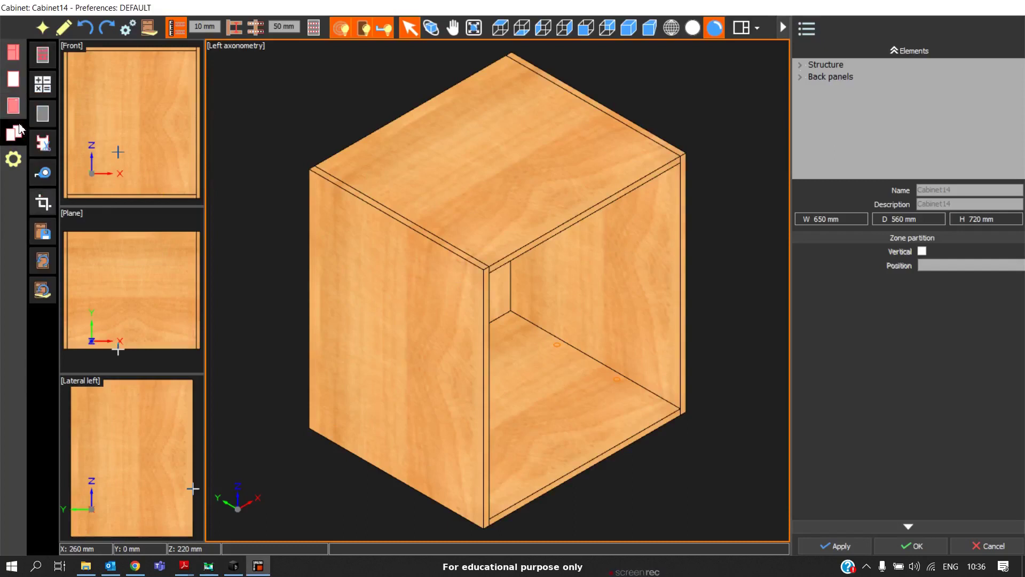
Step: Insert three horizontal partitions into the empty cabinet, then ask to undo them
{"action": "left_click", "coordinate": [45, 62]}
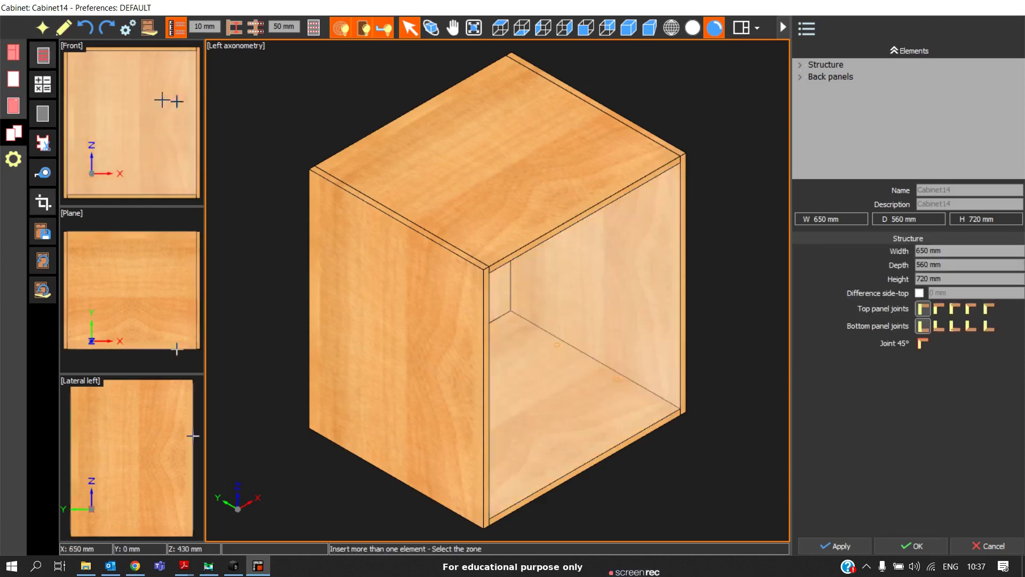
{"action": "left_click", "coordinate": [523, 286]}
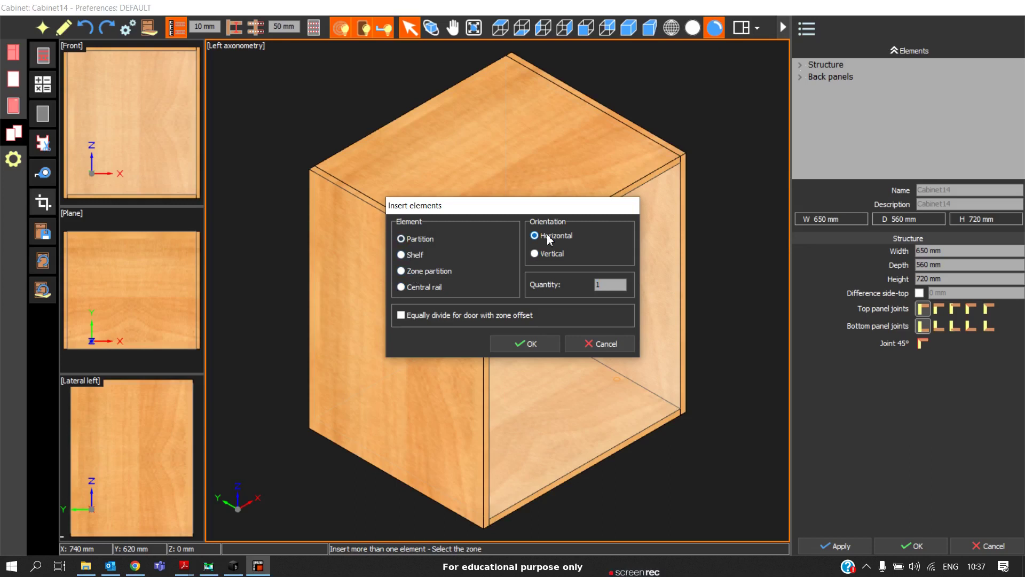
{"action": "type", "text": "3"}
{"action": "left_click", "coordinate": [523, 344]}
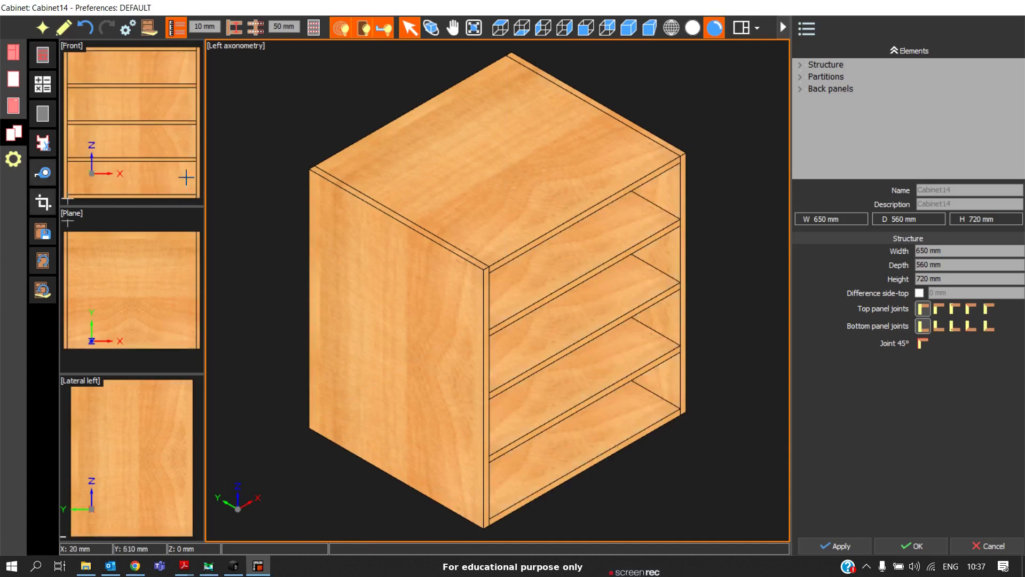
{"action": "key", "text": "Escape"}
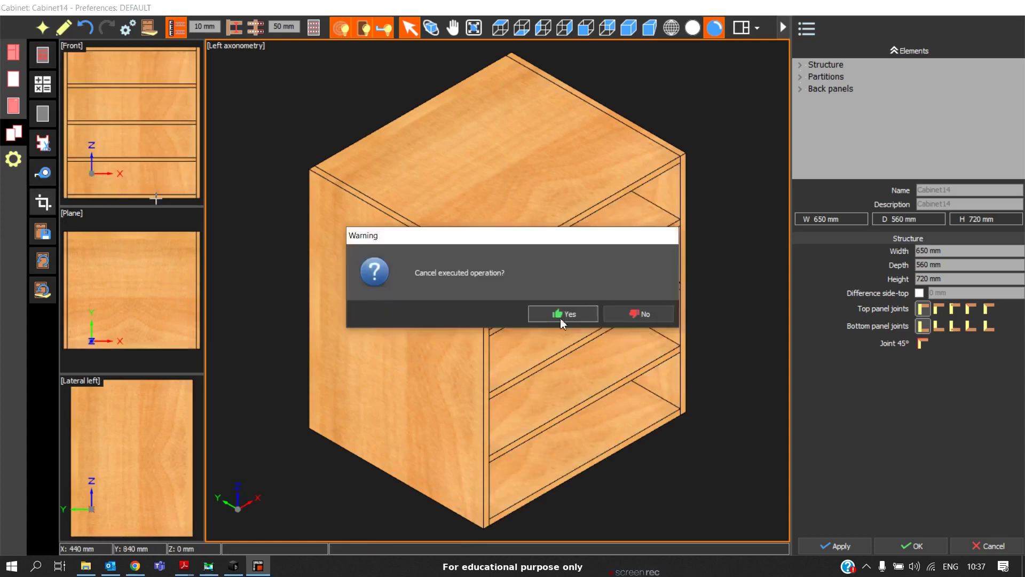
Step: Cancel the three partitions, insert two shelves instead, then request undoing the shelves
{"action": "left_click", "coordinate": [563, 314]}
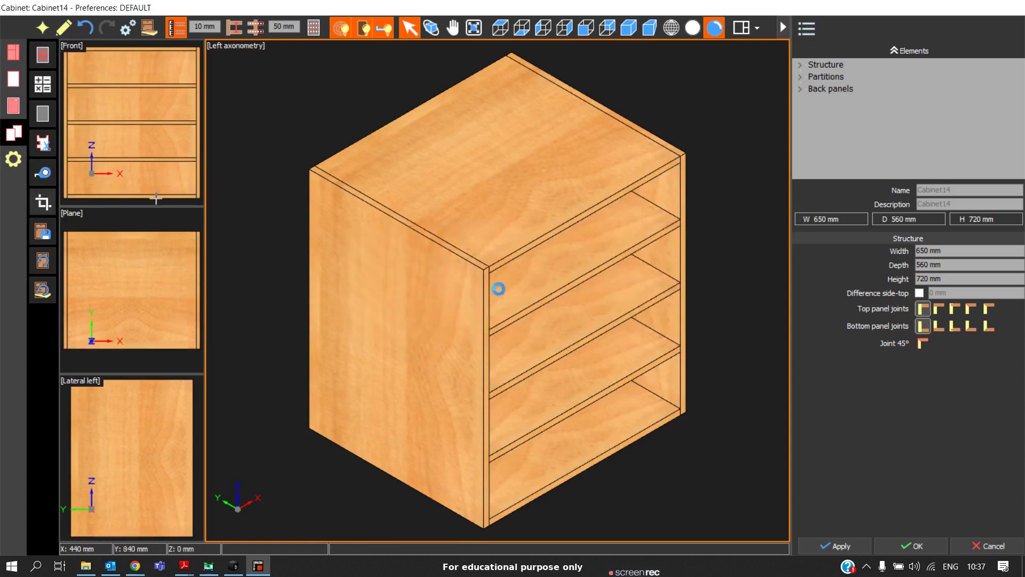
{"action": "left_click", "coordinate": [43, 55]}
{"action": "left_click", "coordinate": [614, 323]}
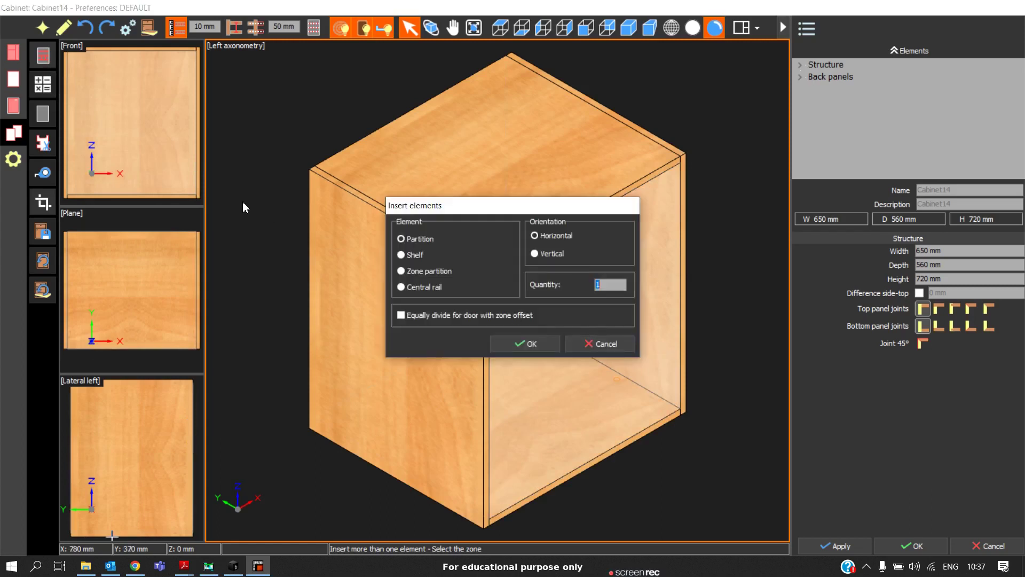
{"action": "left_click", "coordinate": [424, 254]}
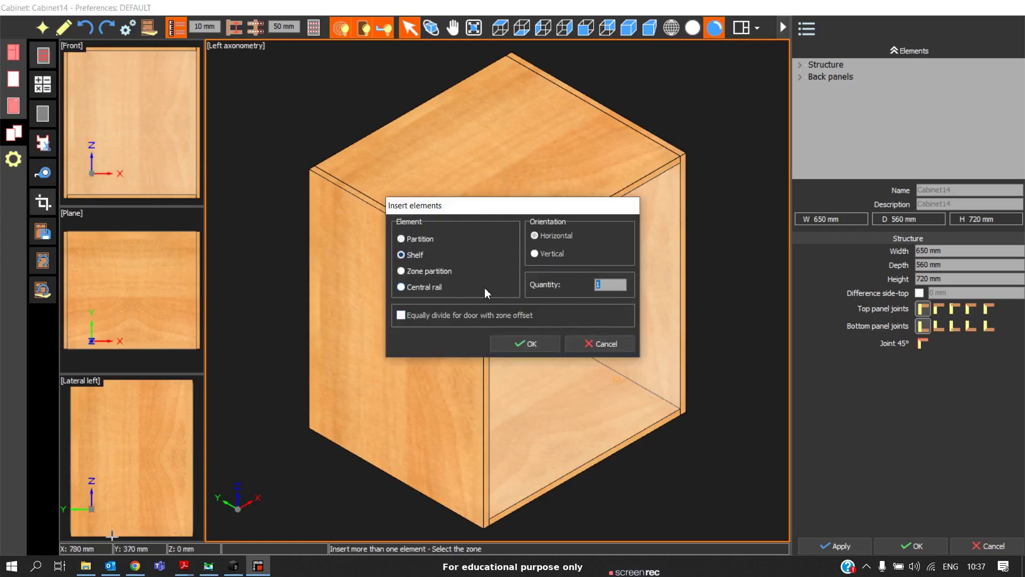
{"action": "type", "text": "2"}
{"action": "left_click", "coordinate": [524, 345]}
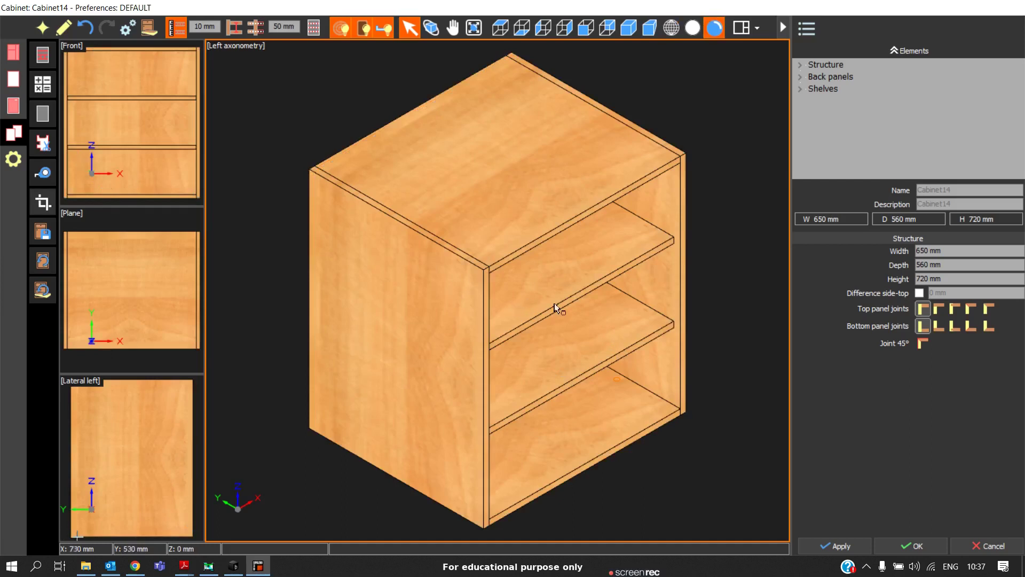
{"action": "left_click", "coordinate": [552, 308]}
{"action": "key", "text": "Escape"}
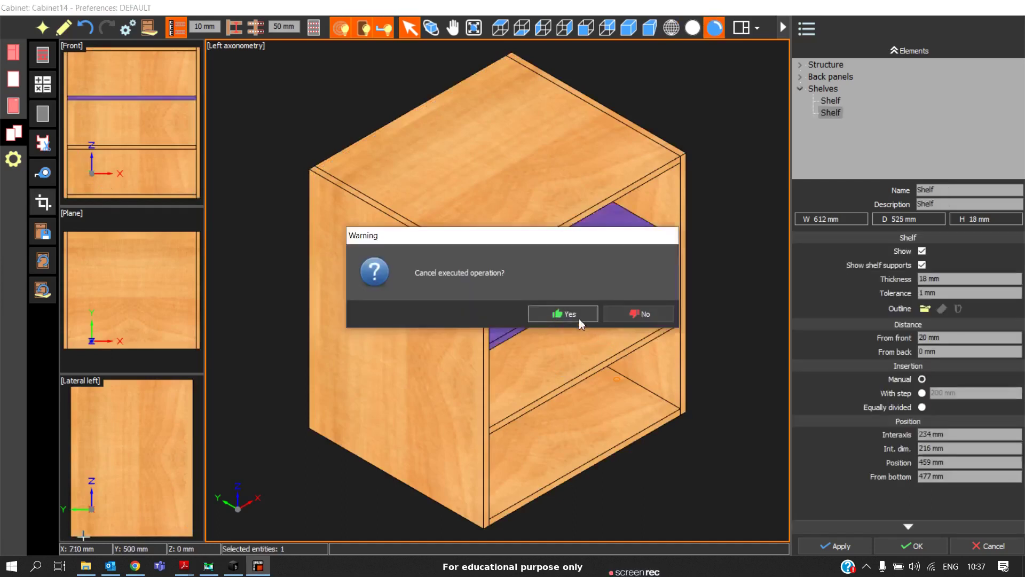
Step: Remove the two shelves and place two vertical zone partitions inside the cabinet
{"action": "left_click", "coordinate": [579, 318]}
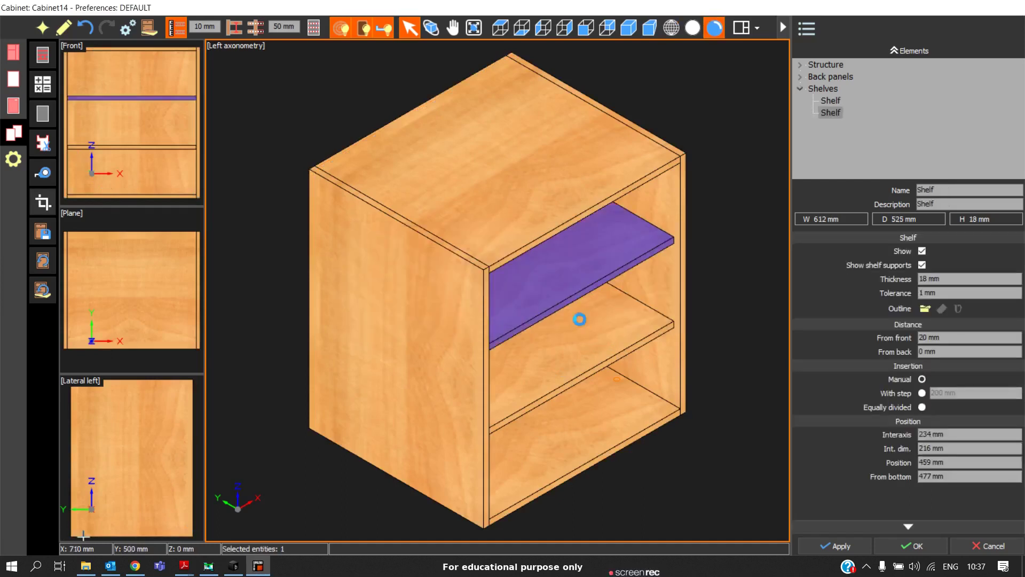
{"action": "left_click", "coordinate": [42, 83]}
{"action": "left_click", "coordinate": [549, 288]}
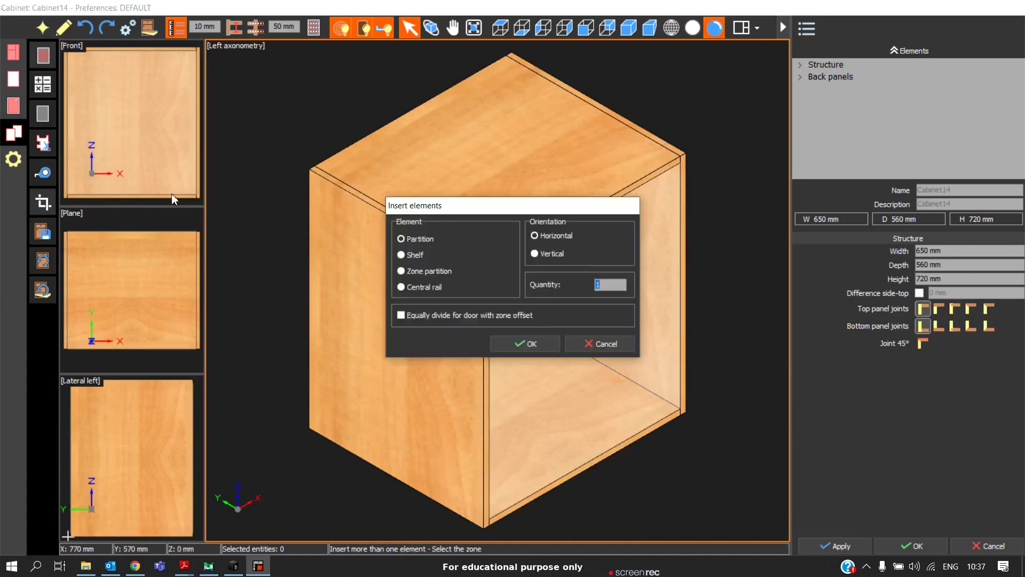
{"action": "left_click", "coordinate": [427, 270]}
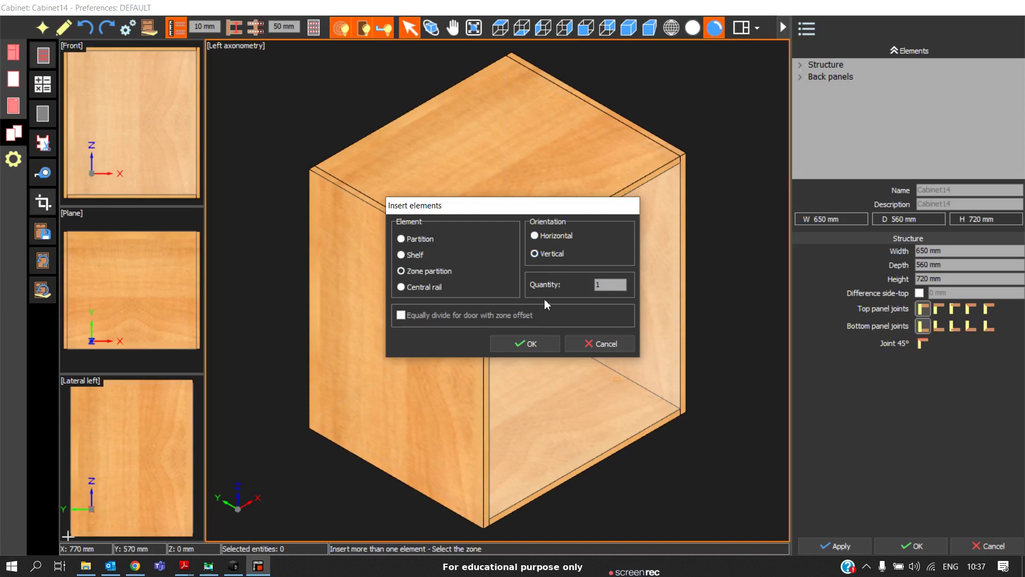
{"action": "double_click", "coordinate": [614, 287]}
{"action": "type", "text": "2"}
{"action": "left_click", "coordinate": [523, 350]}
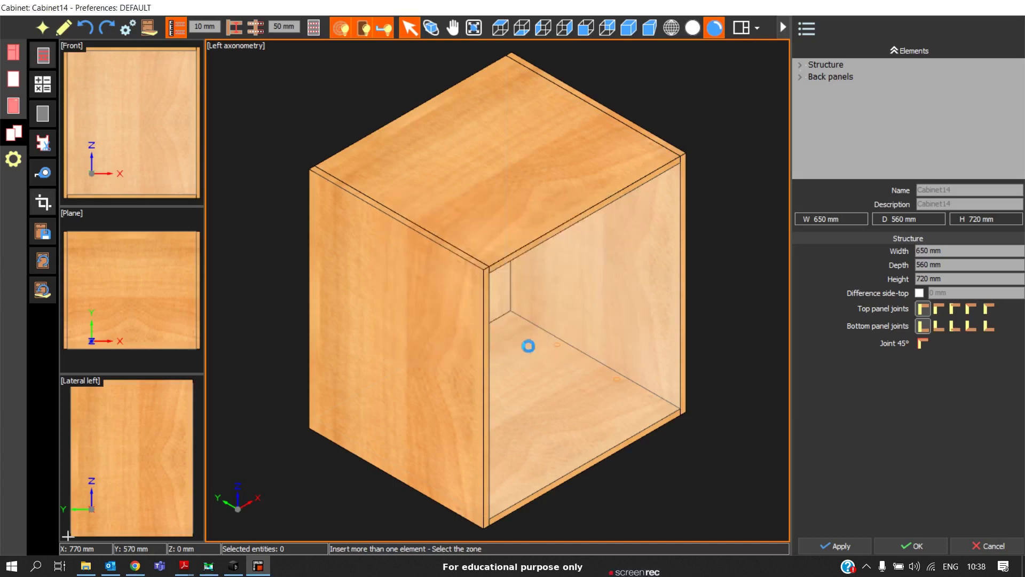
{"action": "left_click", "coordinate": [565, 313]}
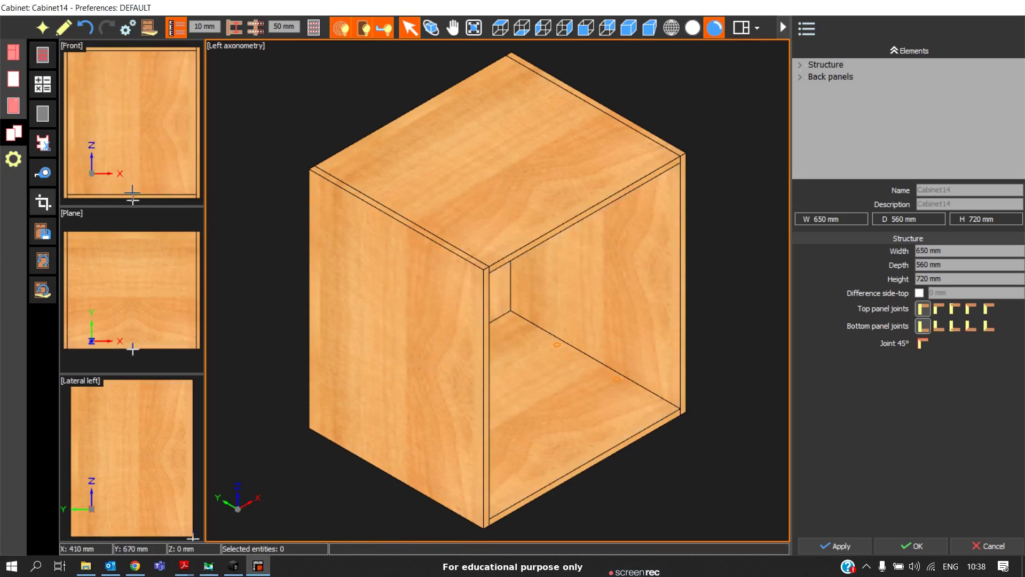
Step: Browse the third and fourth tool groups, then cancel the zone partition insertion
{"action": "left_click", "coordinate": [13, 106]}
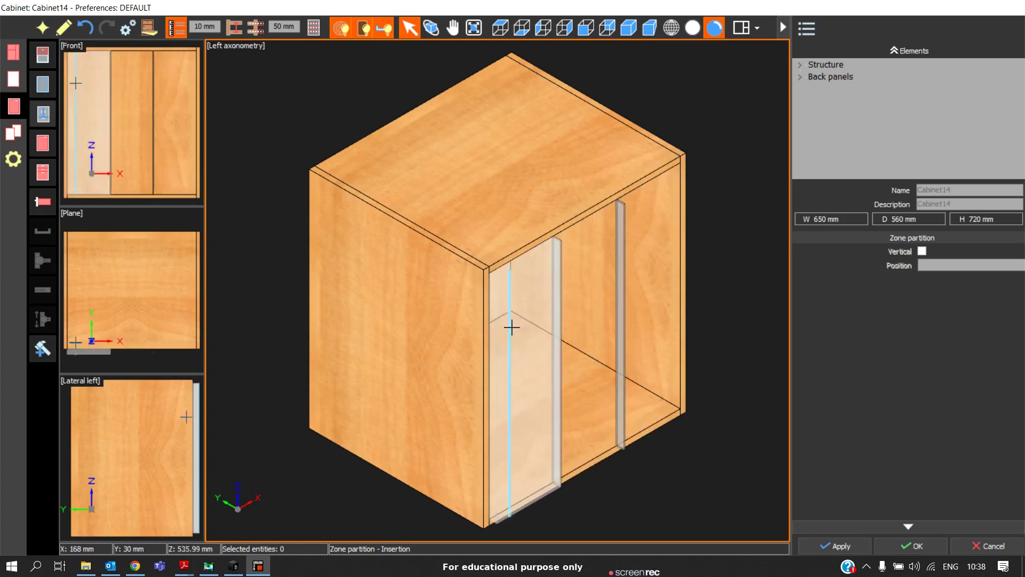
{"action": "left_click", "coordinate": [20, 136]}
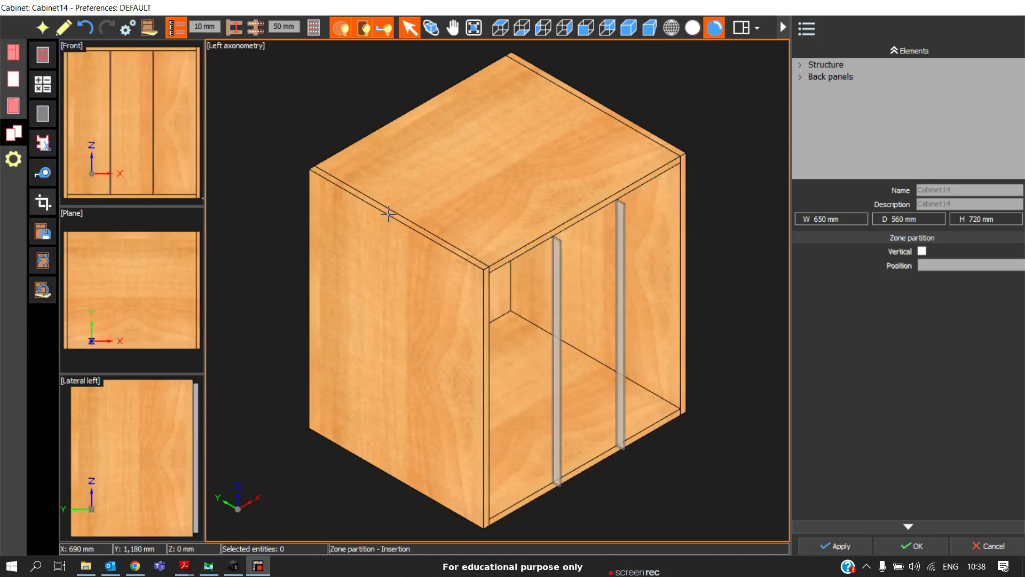
{"action": "key", "text": "Escape"}
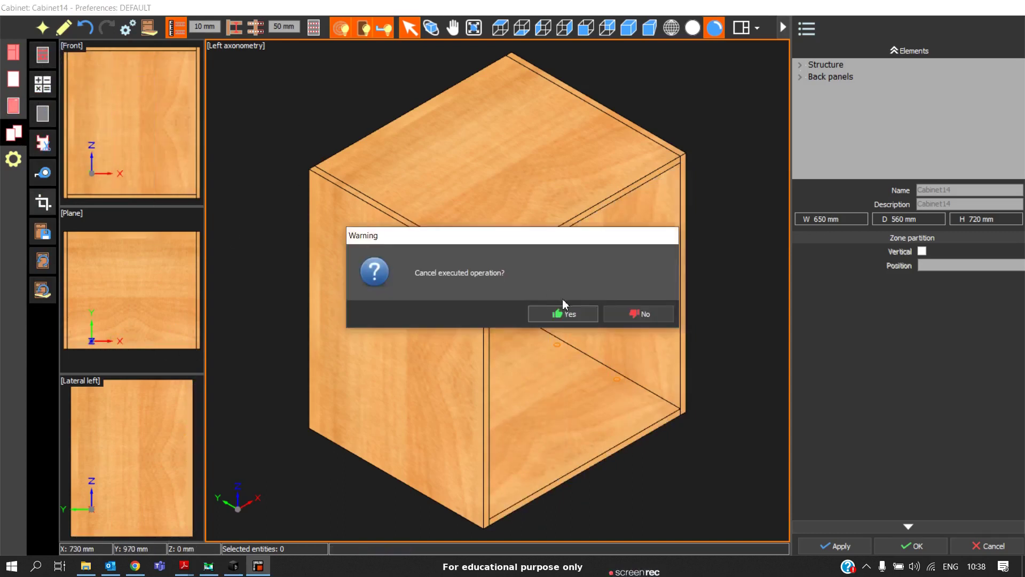
Step: Confirm cancelling the zone partition operation, leaving the carcass empty
{"action": "left_click", "coordinate": [564, 313]}
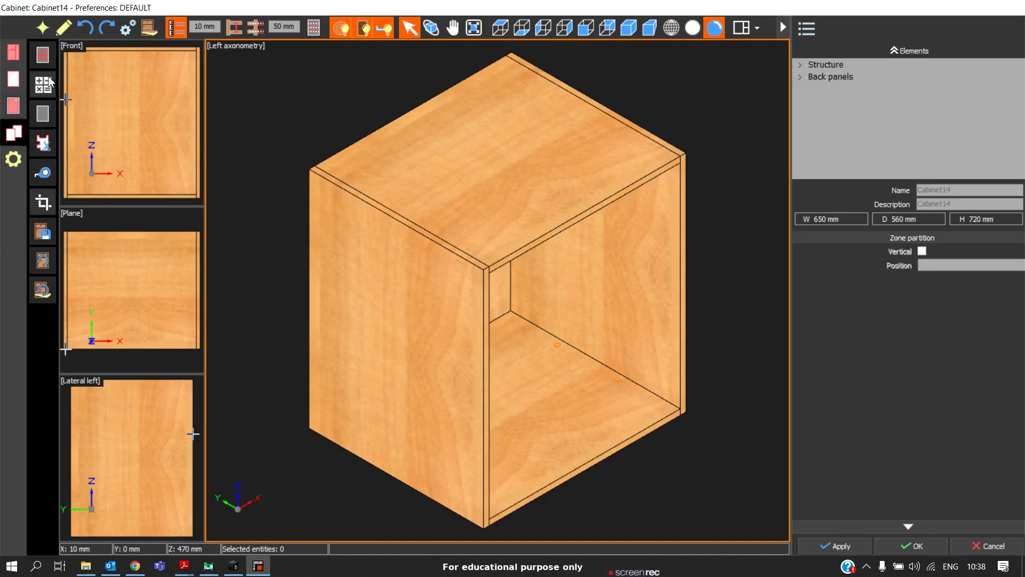
Step: Add a horizontal partition centred in the cabinet's height
{"action": "left_click", "coordinate": [14, 79]}
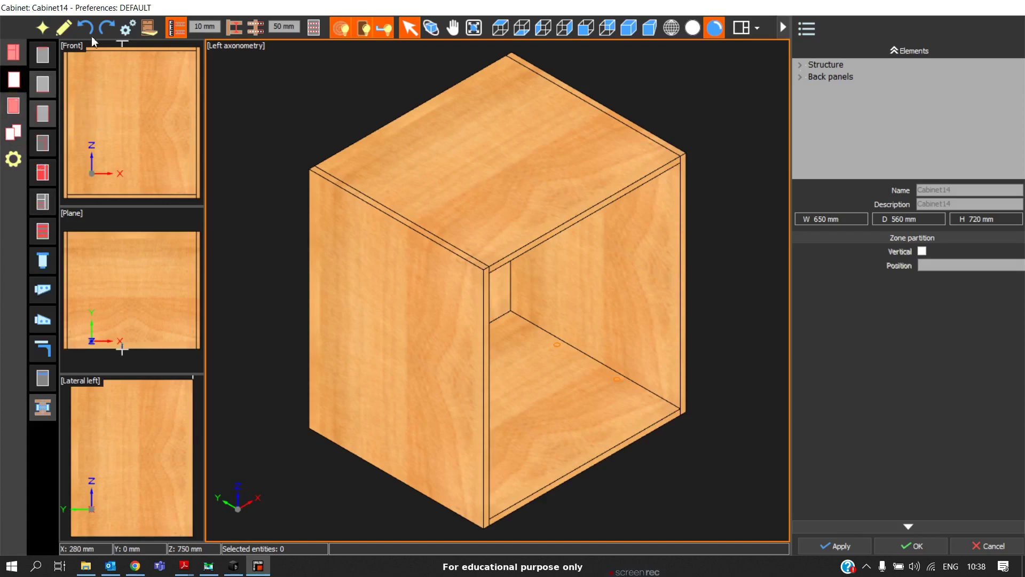
{"action": "left_click", "coordinate": [47, 155]}
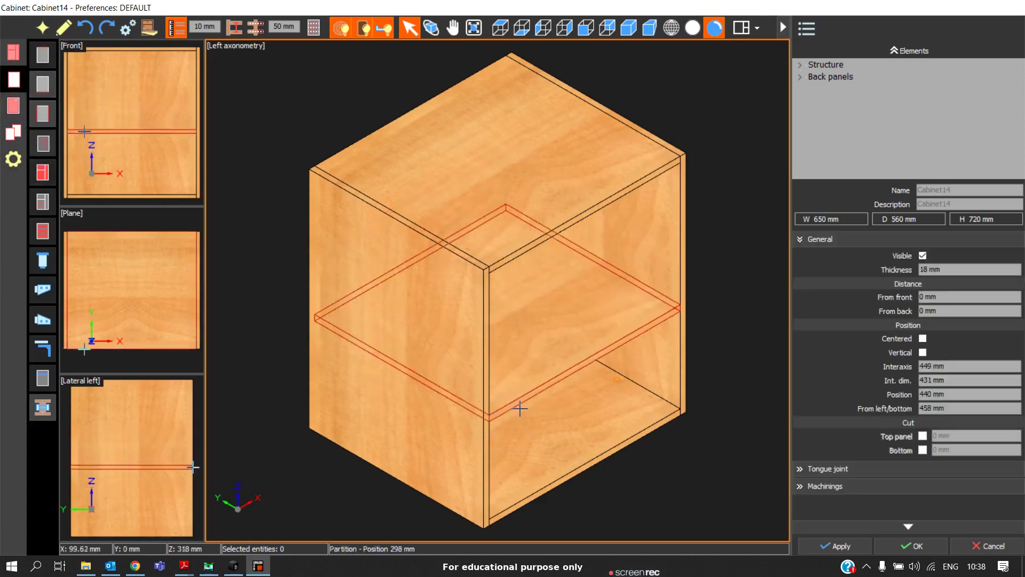
{"action": "left_click", "coordinate": [521, 411]}
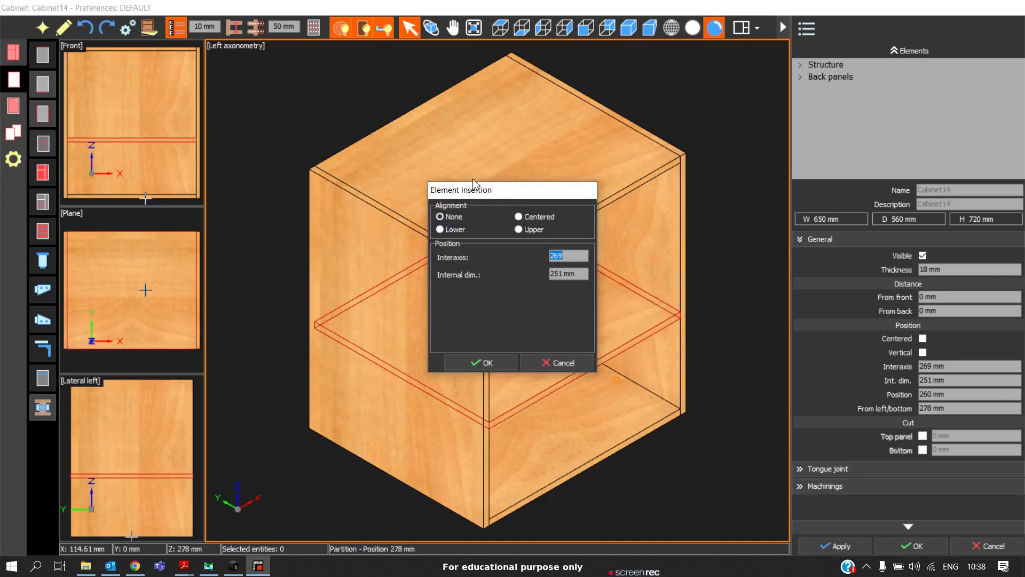
{"action": "left_click", "coordinate": [529, 218]}
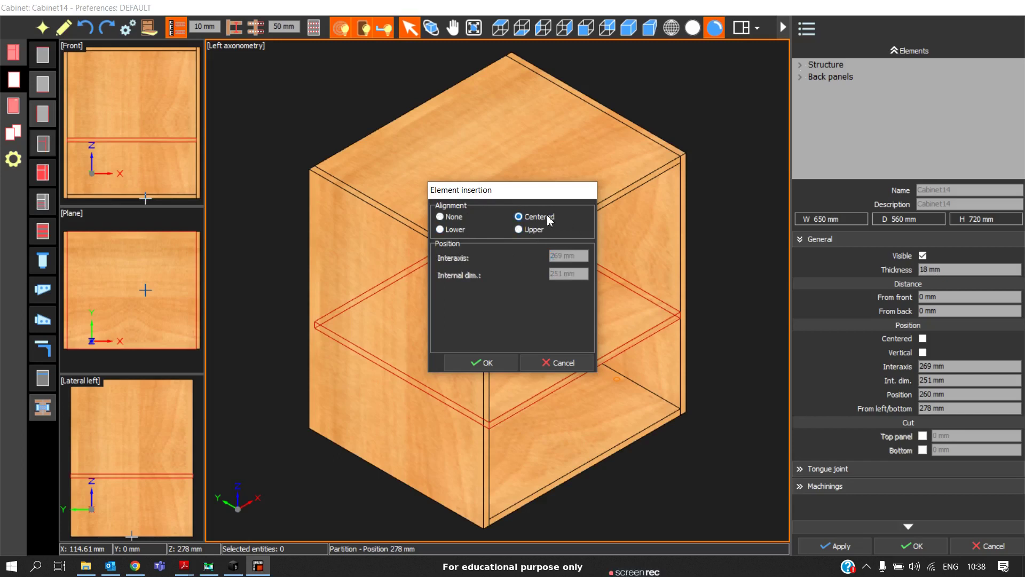
{"action": "left_click", "coordinate": [492, 366]}
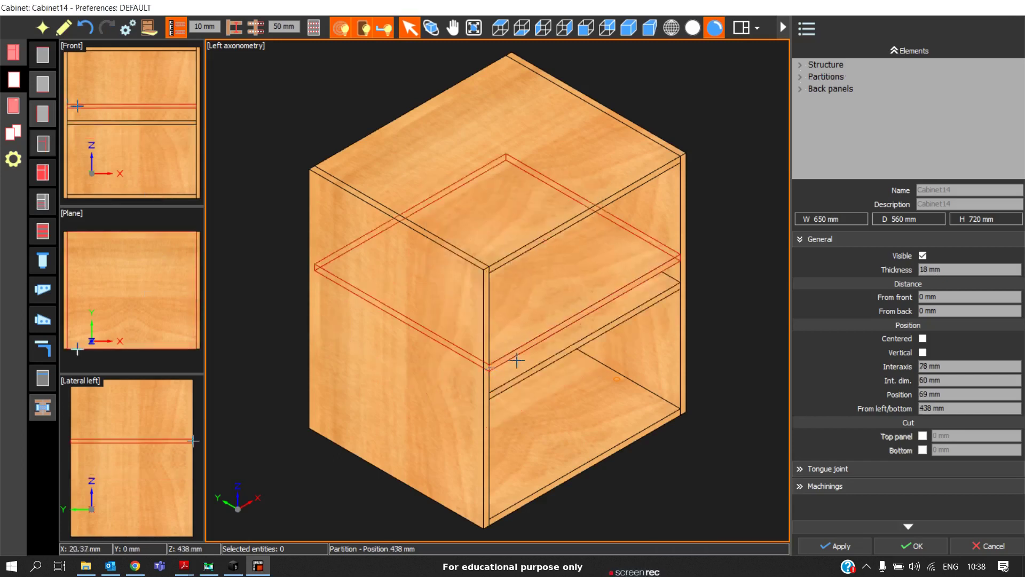
Step: Add a second horizontal partition near the top at 168 mm interaxis, 150 mm internal dimension
{"action": "left_click", "coordinate": [601, 292]}
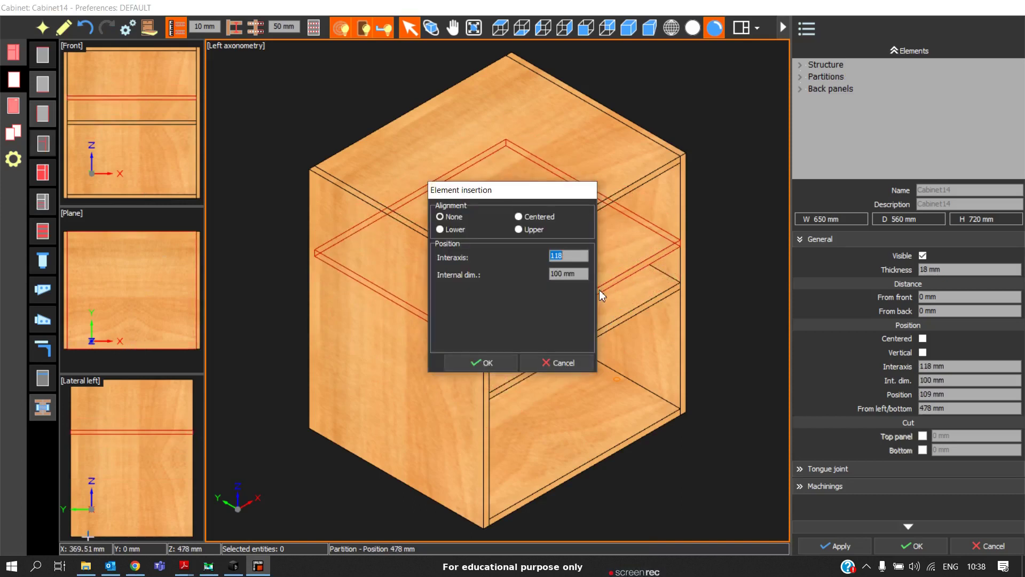
{"action": "left_click", "coordinate": [574, 275]}
{"action": "key", "text": "Return"}
{"action": "key", "text": "Return"}
{"action": "left_click", "coordinate": [487, 269]}
{"action": "scroll", "coordinate": [537, 233], "scroll_direction": "up", "scroll_amount": 3}
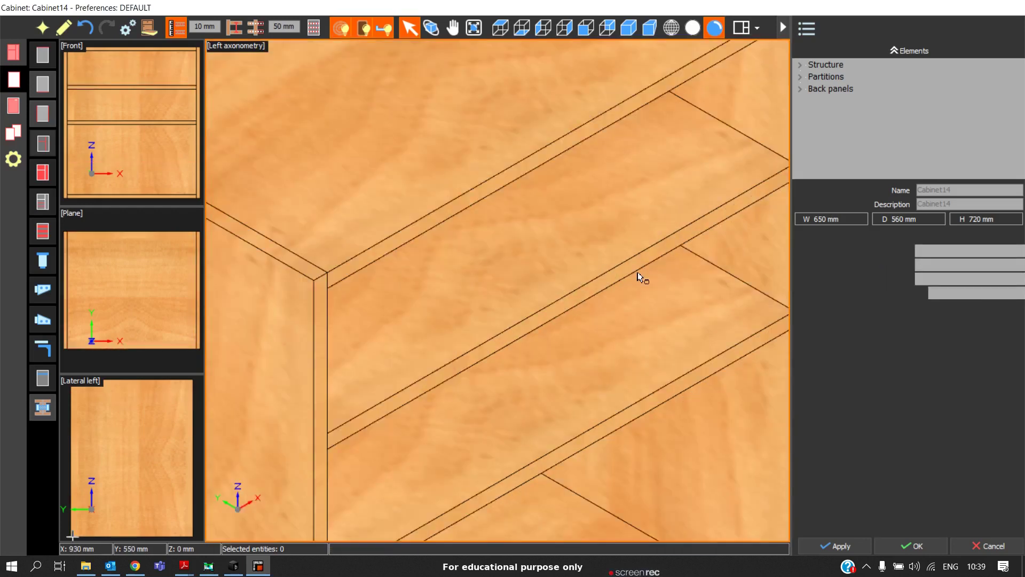
{"action": "scroll", "coordinate": [687, 234], "scroll_direction": "down", "scroll_amount": 2}
Step: Add a horizontal shelf in the lower compartment 228 mm from the bottom and check its dimensions
{"action": "left_click", "coordinate": [677, 229]}
{"action": "scroll", "coordinate": [663, 254], "scroll_direction": "down", "scroll_amount": 3}
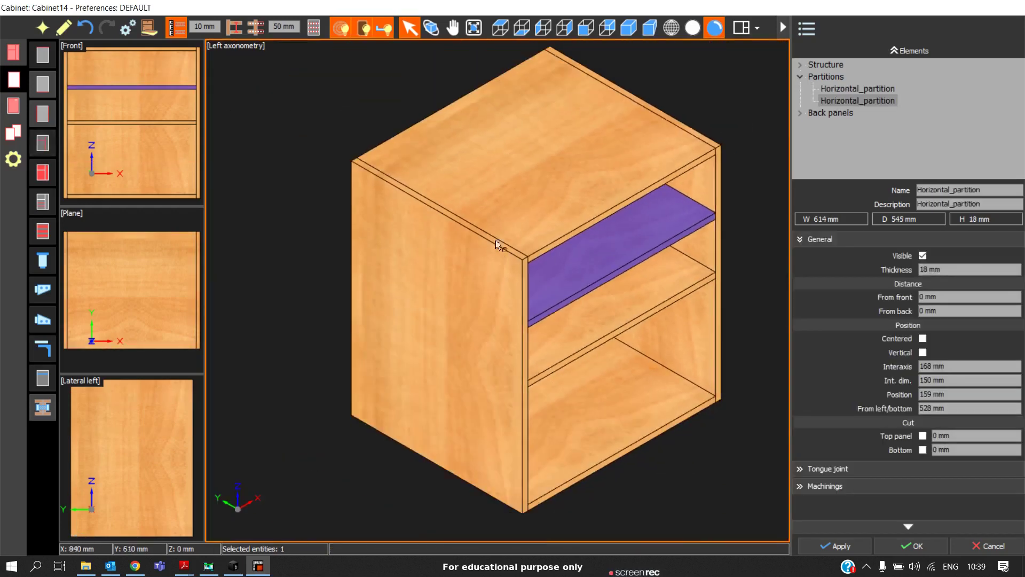
{"action": "left_click", "coordinate": [13, 132]}
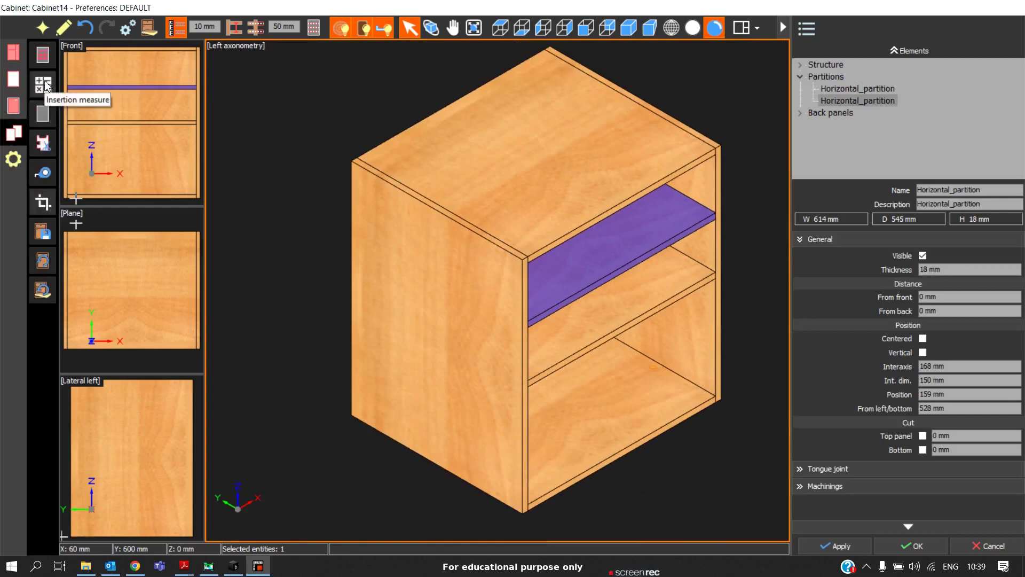
{"action": "left_click", "coordinate": [15, 83]}
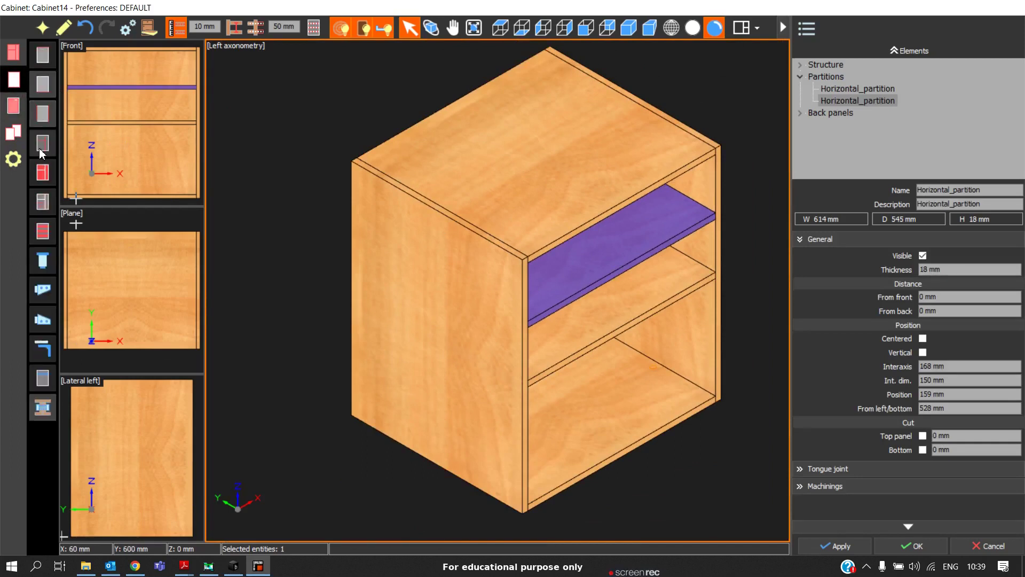
{"action": "left_click", "coordinate": [40, 149]}
{"action": "left_click", "coordinate": [609, 385]}
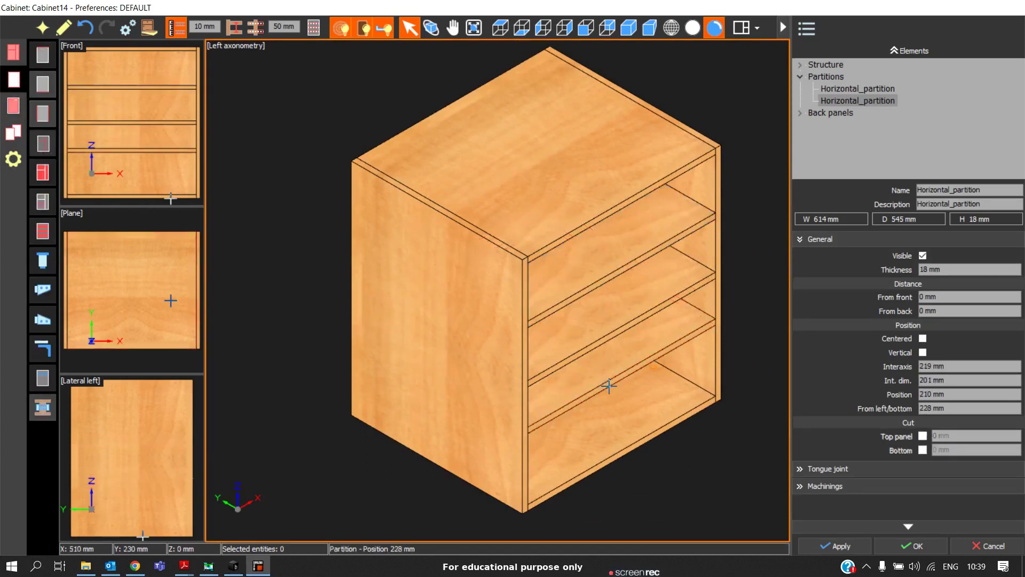
{"action": "scroll", "coordinate": [657, 377], "scroll_direction": "up", "scroll_amount": 5}
{"action": "key", "text": "Escape"}
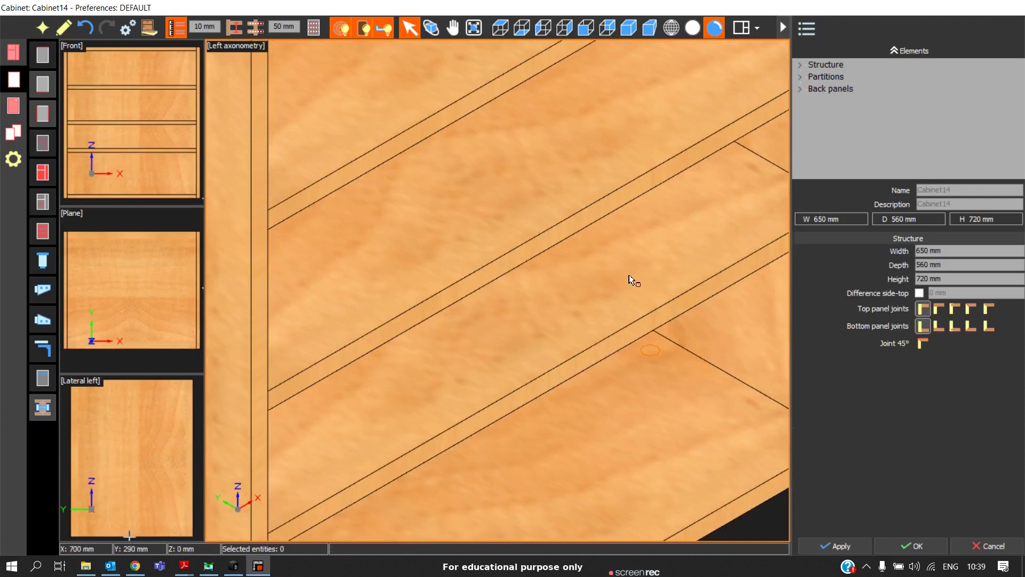
{"action": "scroll", "coordinate": [614, 277], "scroll_direction": "down", "scroll_amount": 5}
{"action": "left_click", "coordinate": [587, 307]}
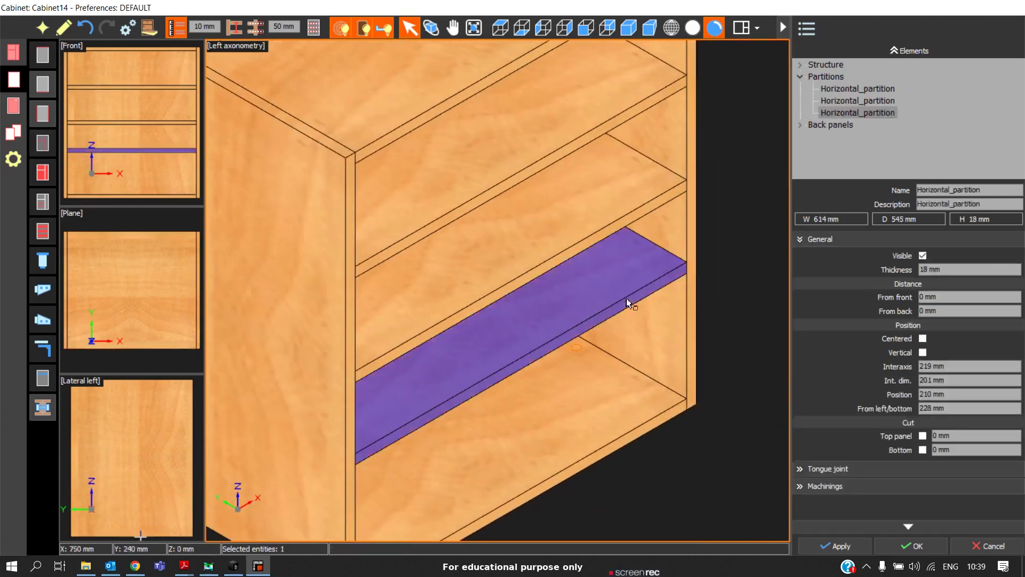
{"action": "left_click", "coordinate": [929, 380]}
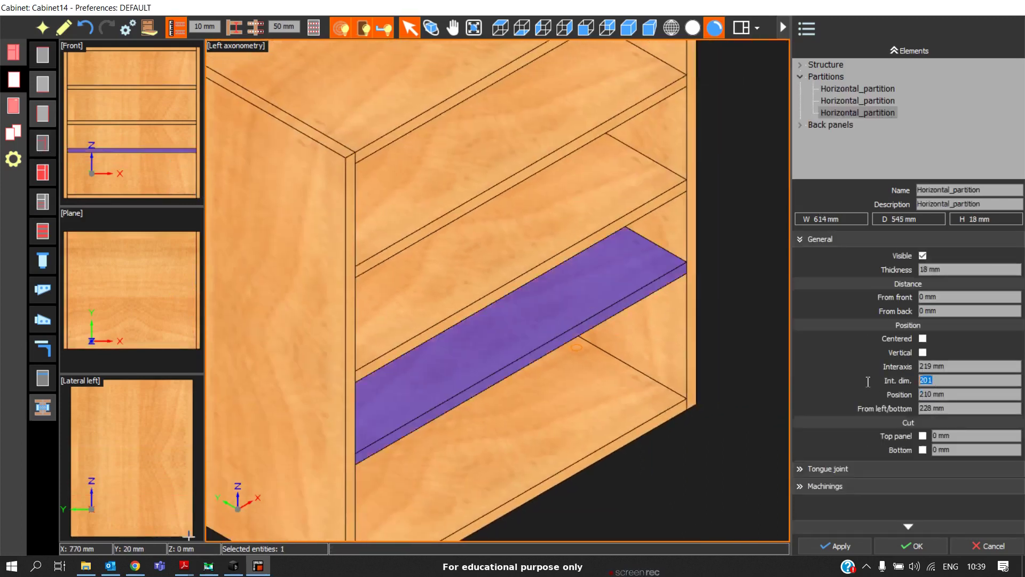
Step: Add a right-aligned vertical partition in the second compartment from the top
{"action": "left_click", "coordinate": [18, 135]}
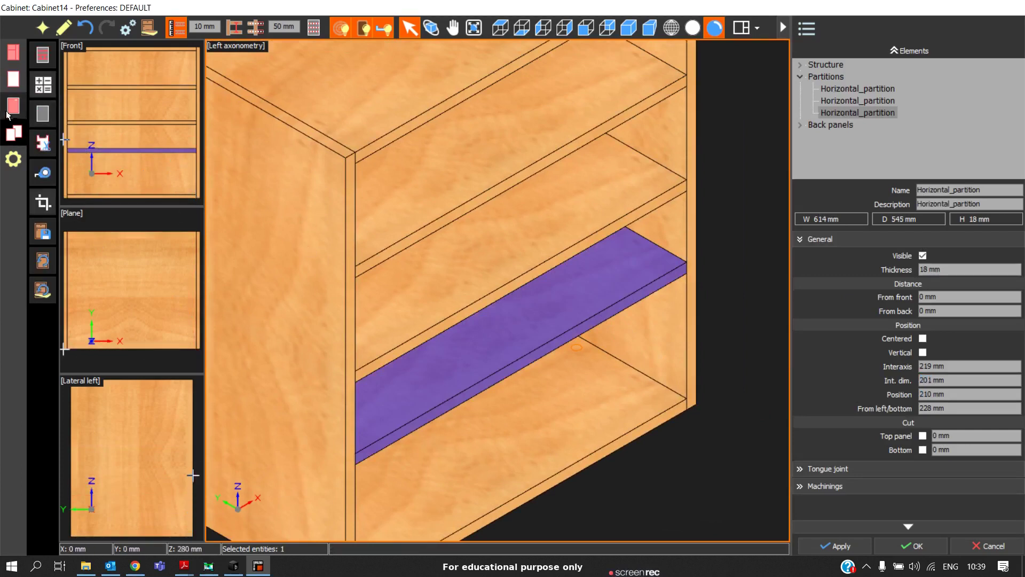
{"action": "left_click", "coordinate": [13, 79]}
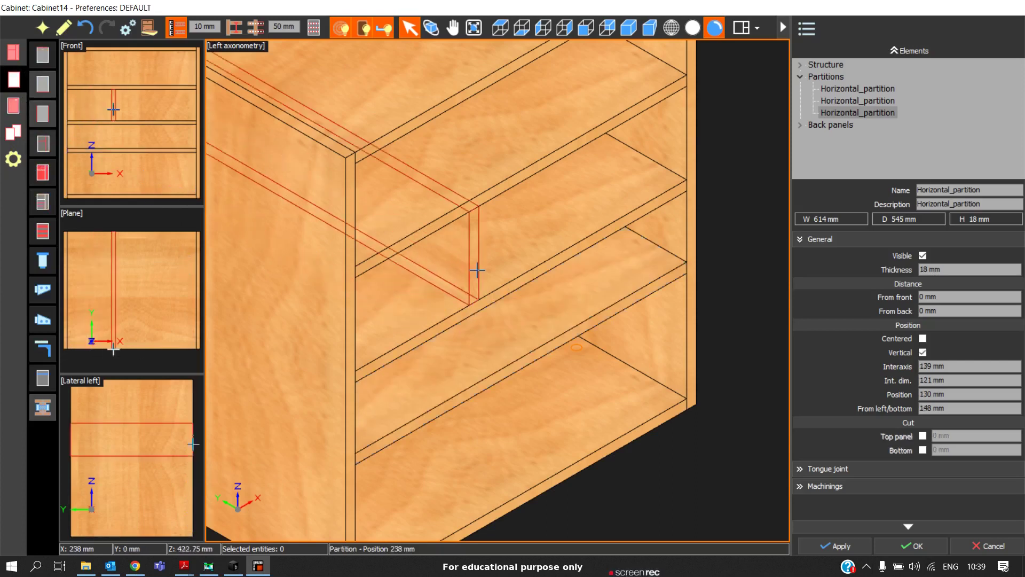
{"action": "left_click", "coordinate": [475, 270]}
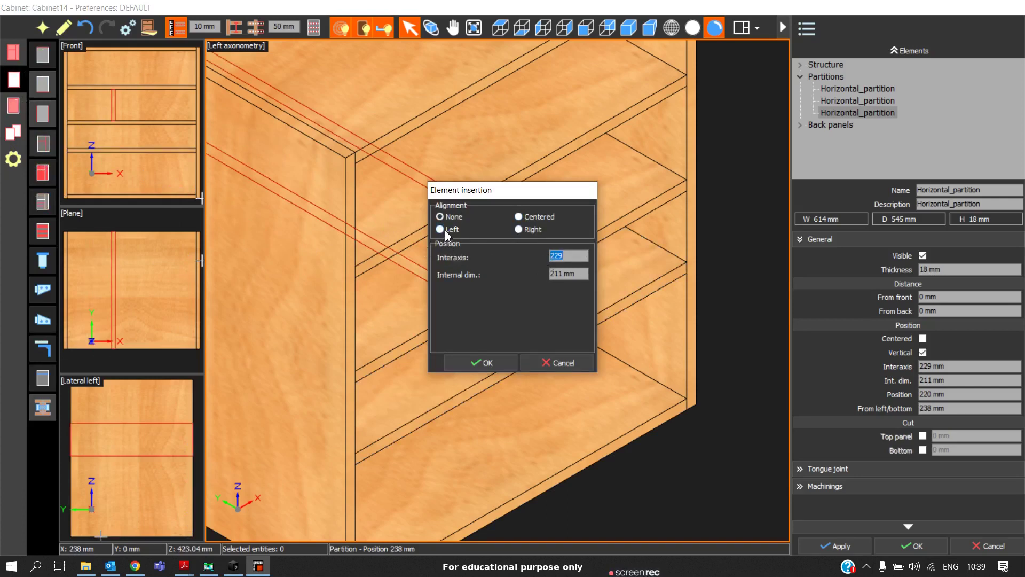
{"action": "left_click", "coordinate": [518, 229]}
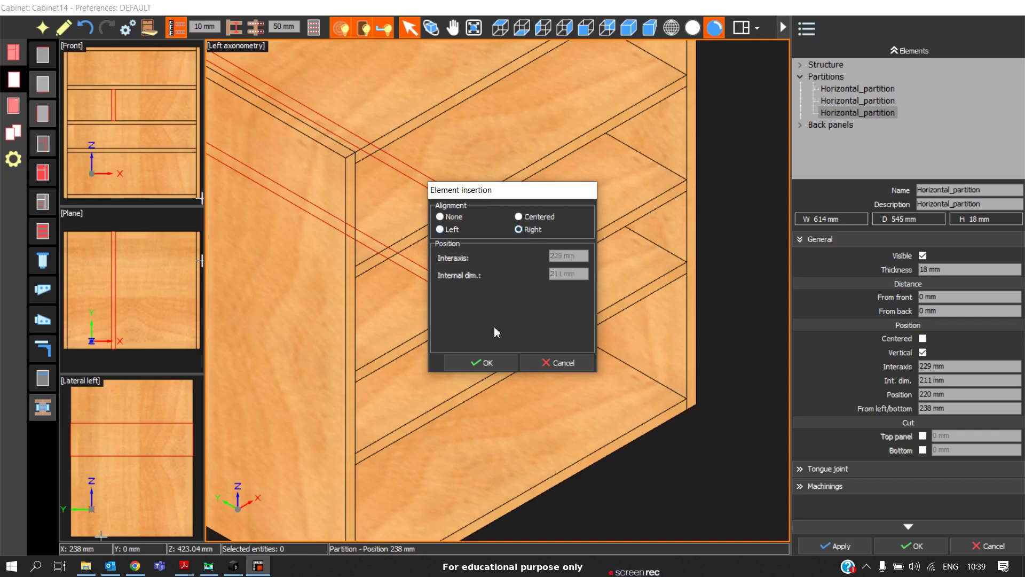
{"action": "left_click", "coordinate": [483, 363]}
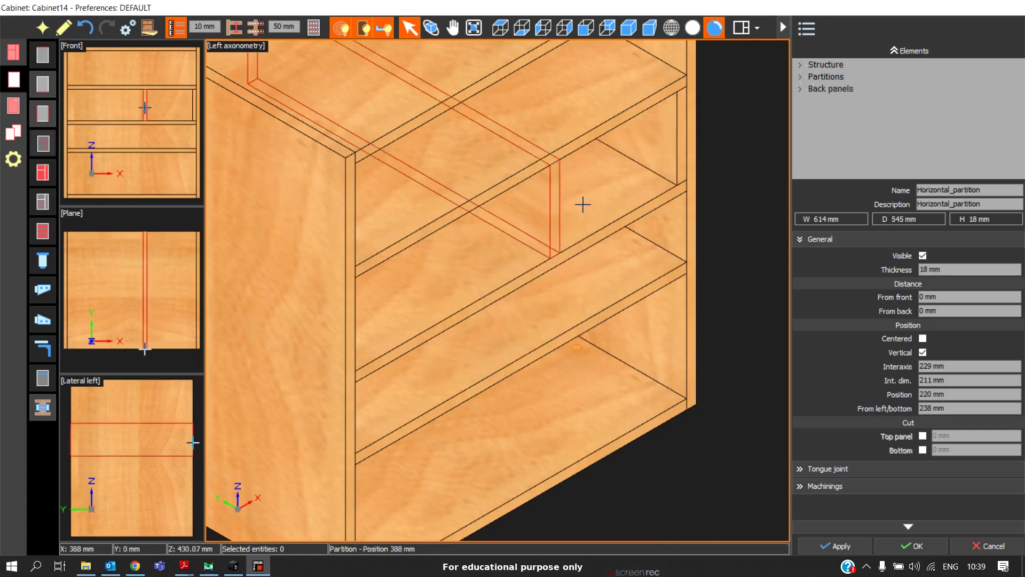
Step: Add a second, left-aligned vertical partition in the same compartment
{"action": "scroll", "coordinate": [643, 194], "scroll_direction": "up", "scroll_amount": 3}
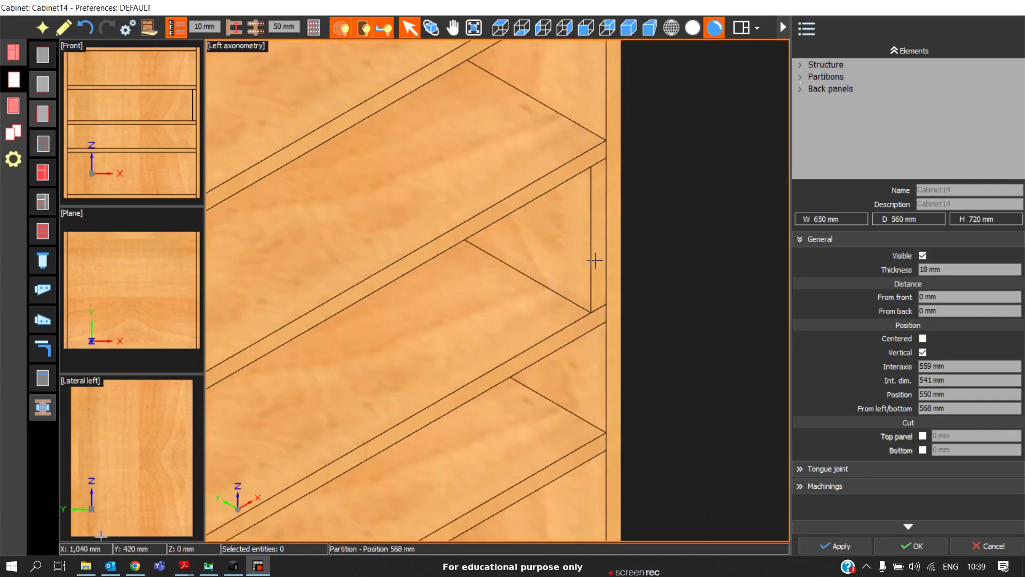
{"action": "scroll", "coordinate": [590, 253], "scroll_direction": "down", "scroll_amount": 3}
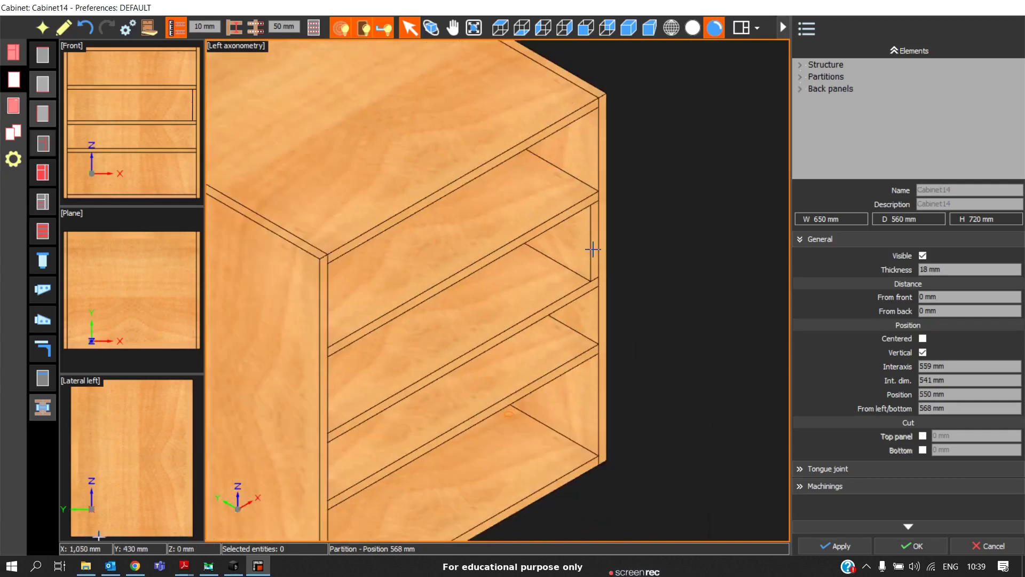
{"action": "left_click", "coordinate": [438, 323]}
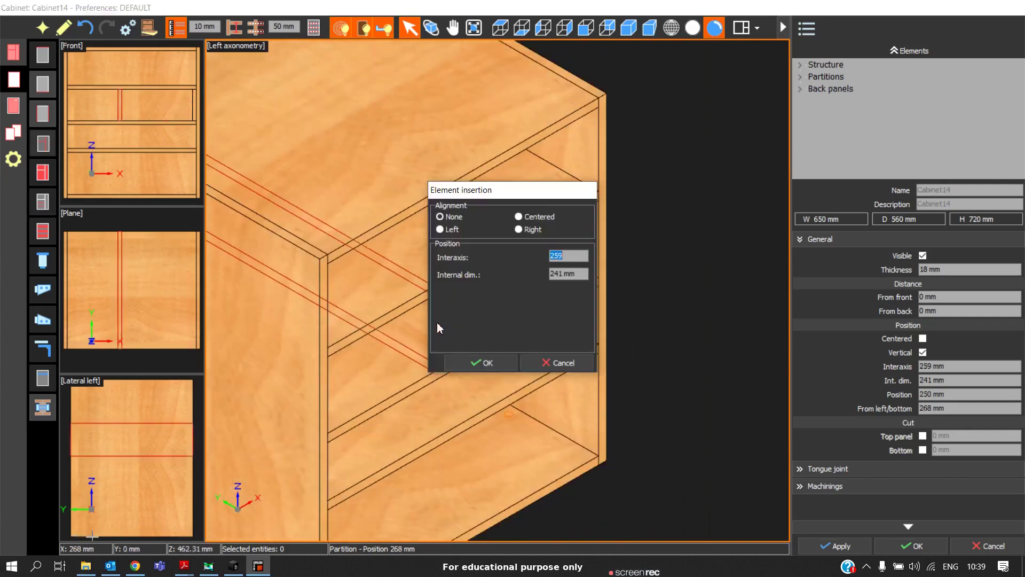
{"action": "left_click", "coordinate": [452, 229]}
{"action": "left_click", "coordinate": [477, 362]}
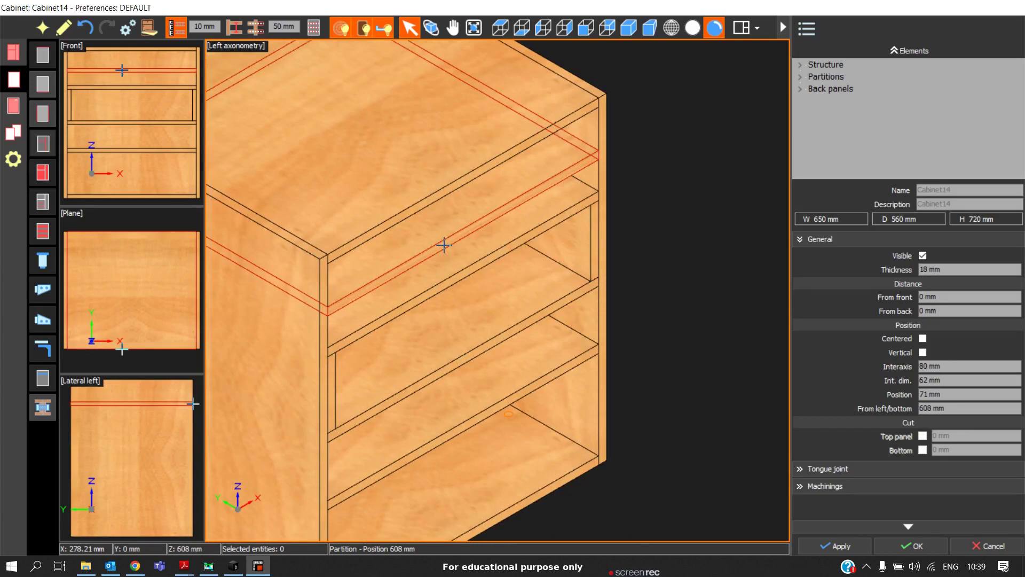
Step: Add a horizontal partition aligned Lower in the top compartment
{"action": "left_click", "coordinate": [461, 235]}
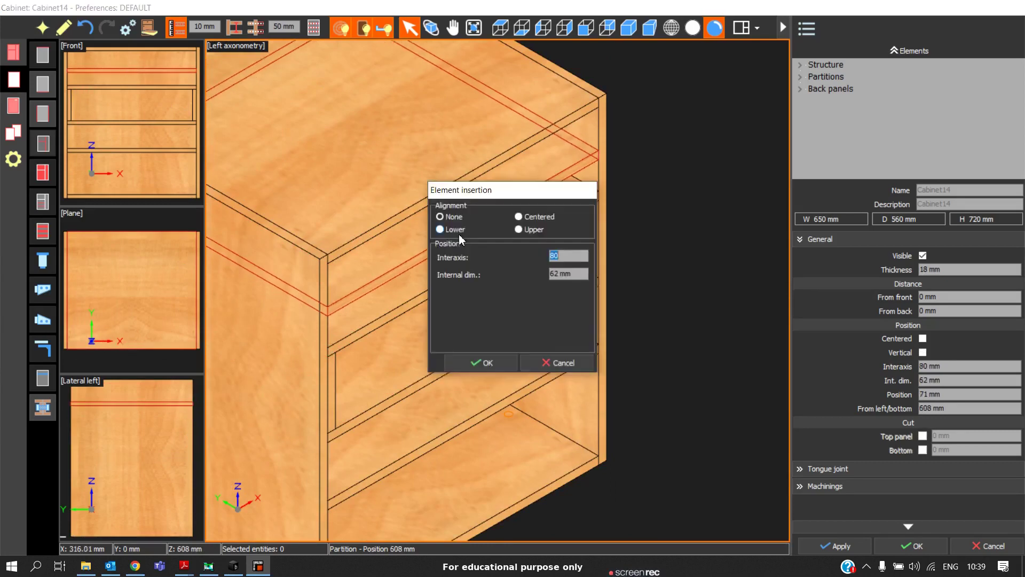
{"action": "left_click", "coordinate": [451, 229]}
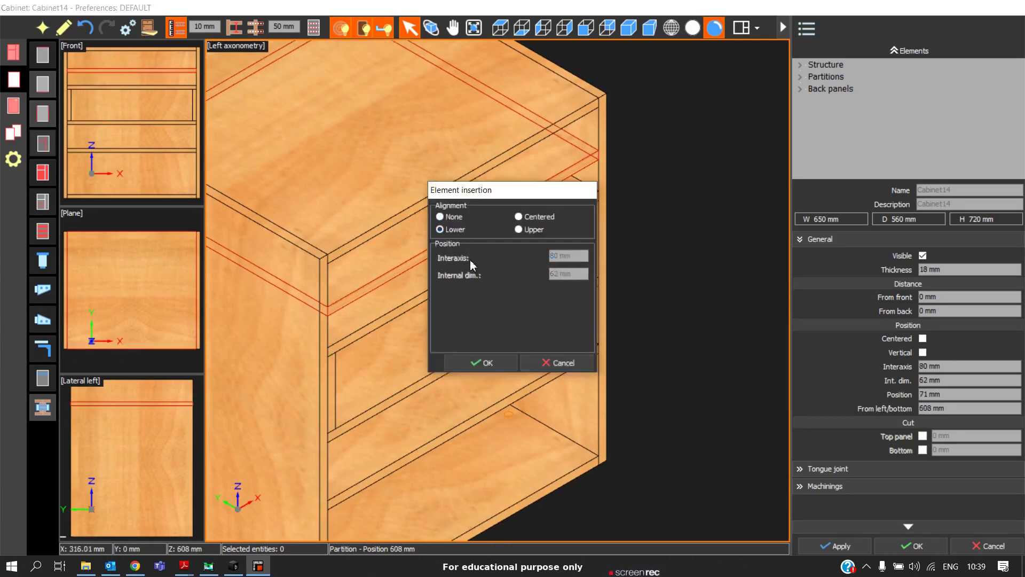
{"action": "left_click", "coordinate": [481, 362]}
Step: Add another top-compartment horizontal partition aligned Upper and finish inserting partitions
{"action": "scroll", "coordinate": [426, 298], "scroll_direction": "up", "scroll_amount": 2}
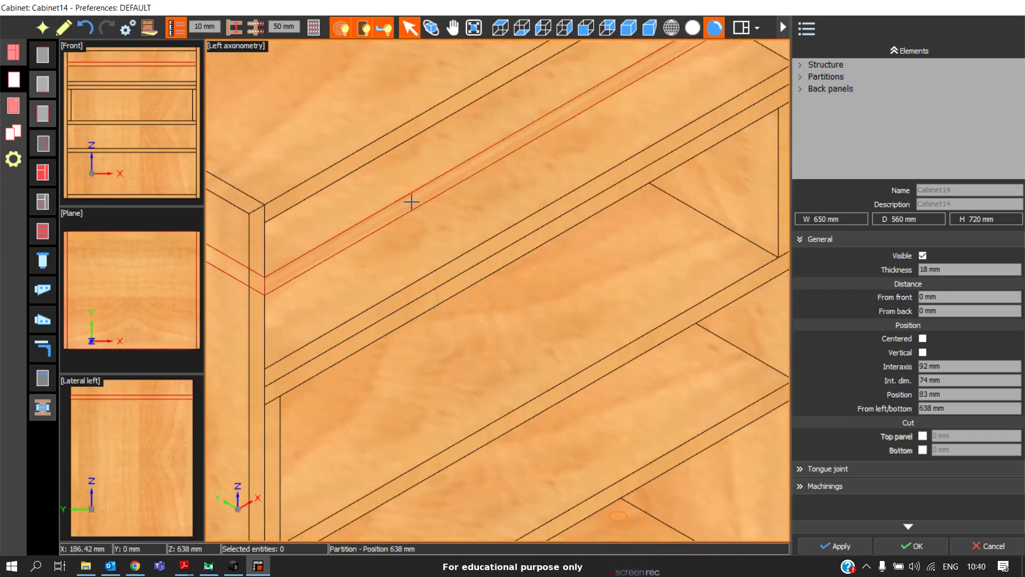
{"action": "left_click", "coordinate": [412, 201]}
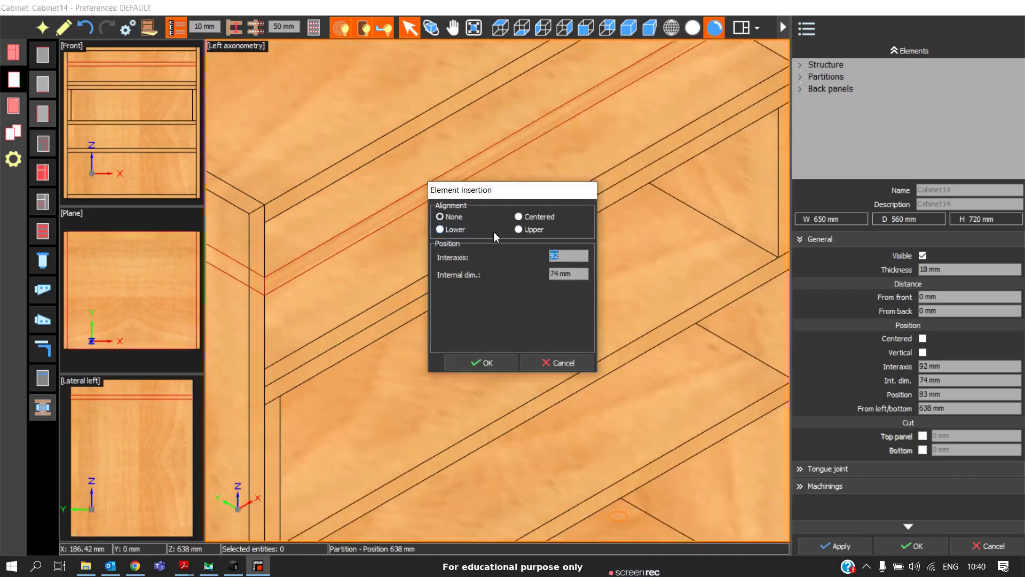
{"action": "left_click", "coordinate": [487, 362]}
{"action": "scroll", "coordinate": [453, 141], "scroll_direction": "down", "scroll_amount": 1}
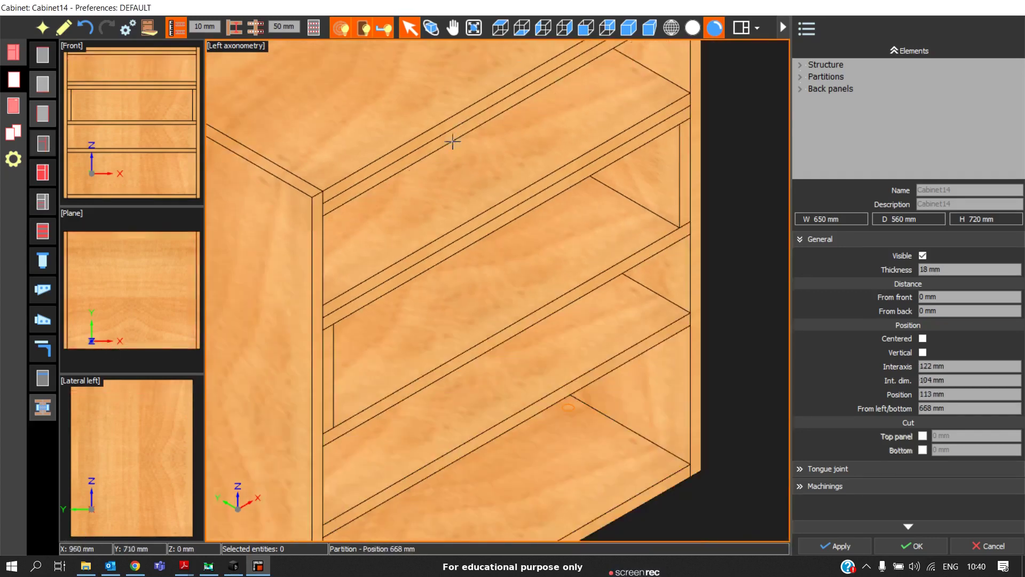
{"action": "key", "text": "Escape"}
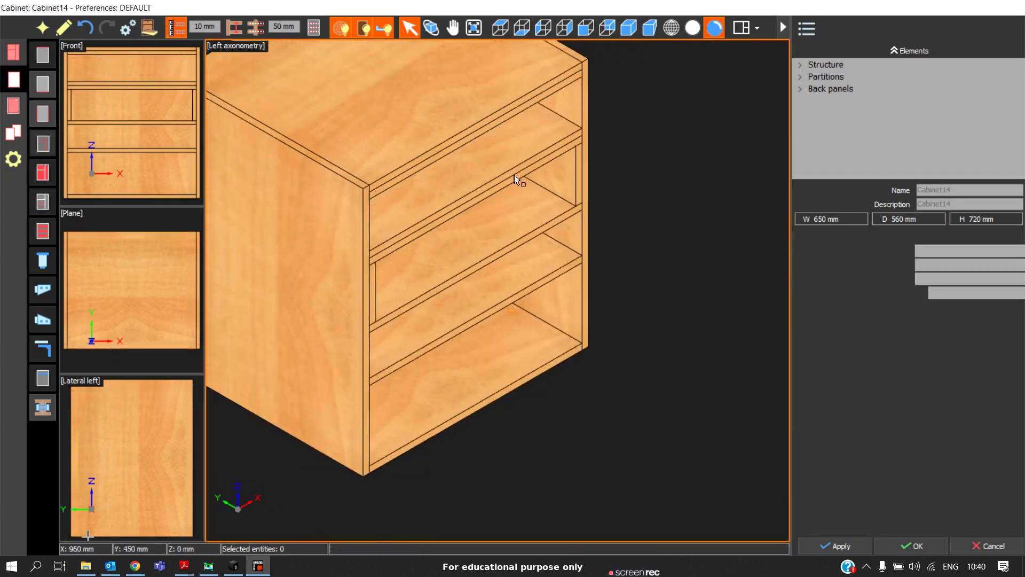
Step: Insert an AMSTERDAM EXT DOOR door covering the whole cabinet front
{"action": "left_click", "coordinate": [13, 133]}
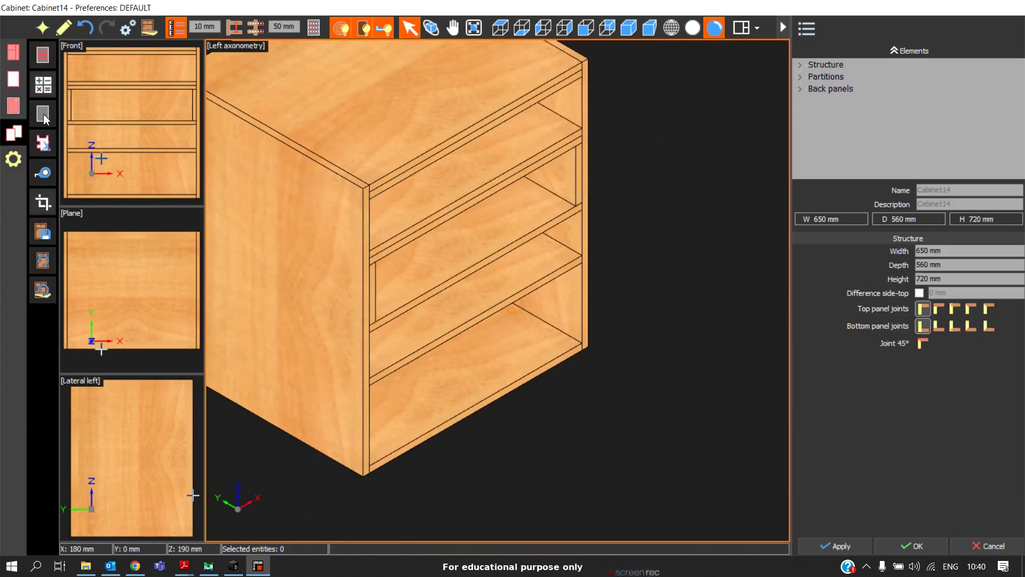
{"action": "scroll", "coordinate": [392, 173], "scroll_direction": "down", "scroll_amount": 2}
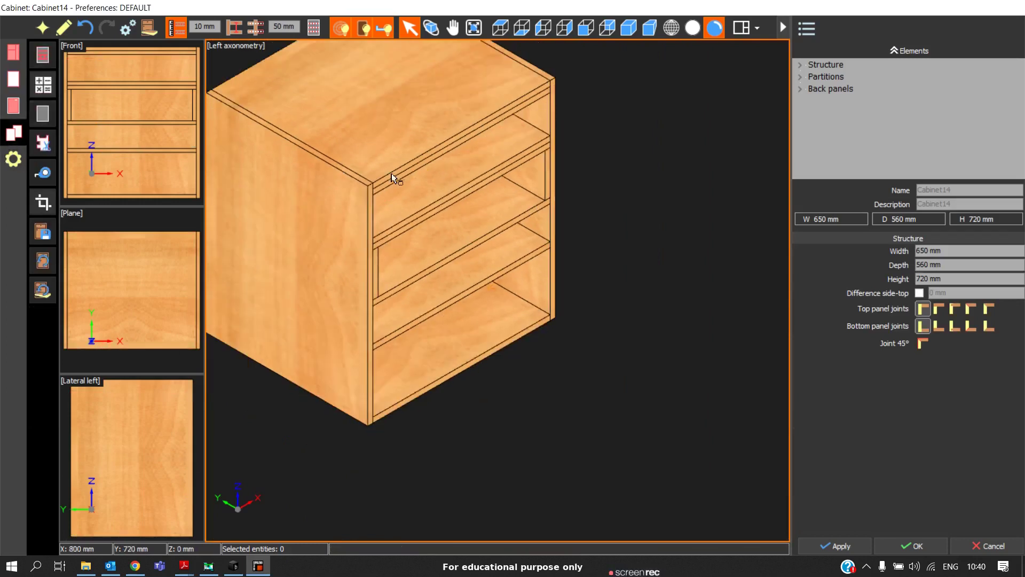
{"action": "left_click", "coordinate": [47, 118]}
{"action": "scroll", "coordinate": [408, 298], "scroll_direction": "down", "scroll_amount": 2}
{"action": "scroll", "coordinate": [331, 286], "scroll_direction": "down", "scroll_amount": 1}
{"action": "scroll", "coordinate": [422, 246], "scroll_direction": "up", "scroll_amount": 3}
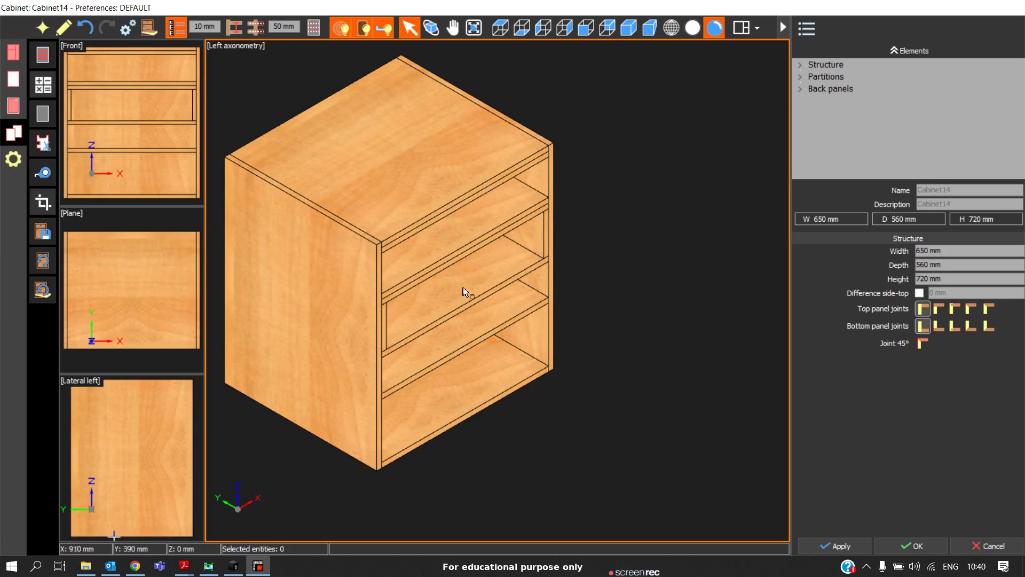
{"action": "left_click", "coordinate": [13, 106]}
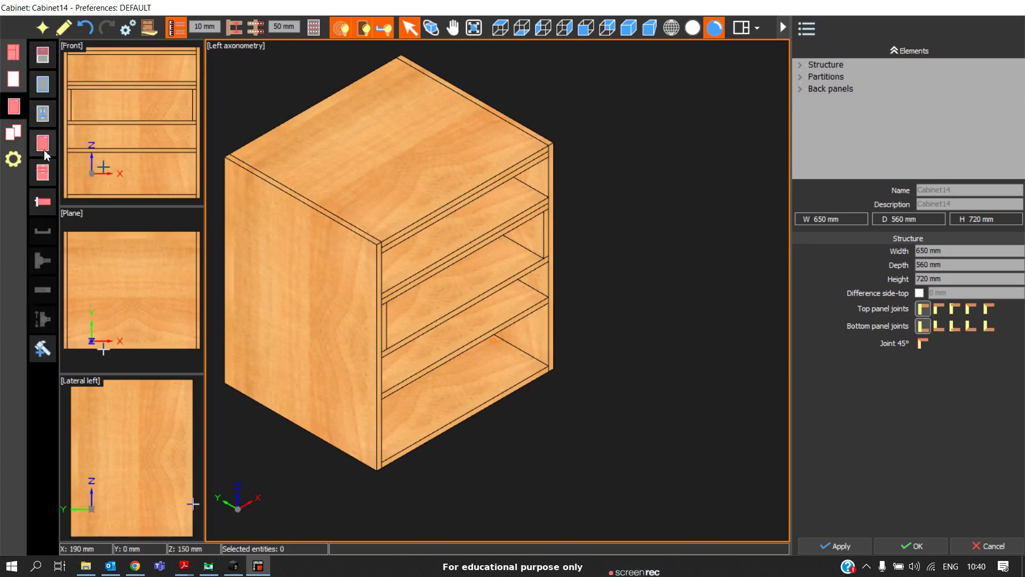
{"action": "left_click", "coordinate": [44, 150]}
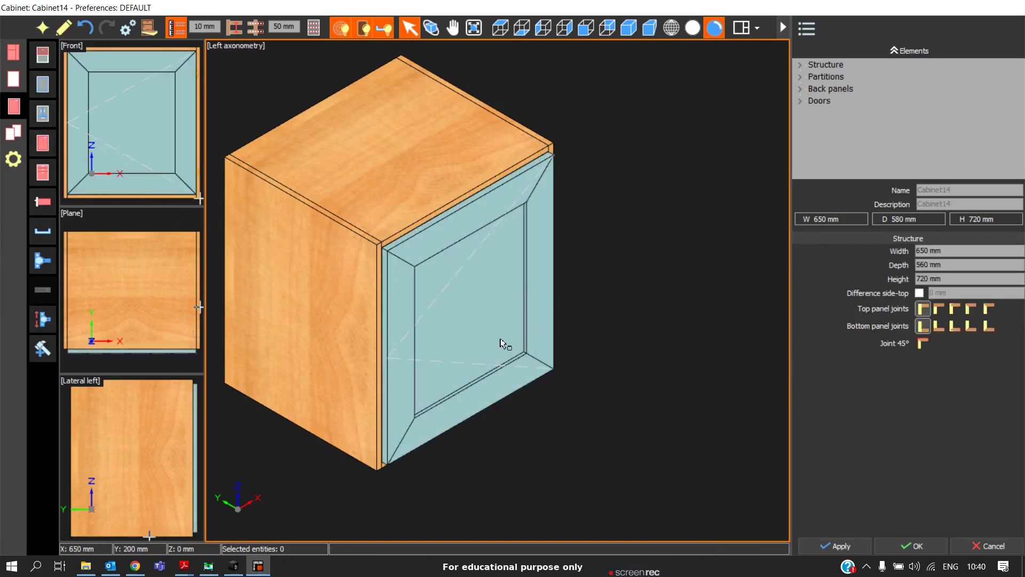
Step: Use Empty cabinet and confirm deleting the door and all partitions
{"action": "left_click", "coordinate": [13, 133]}
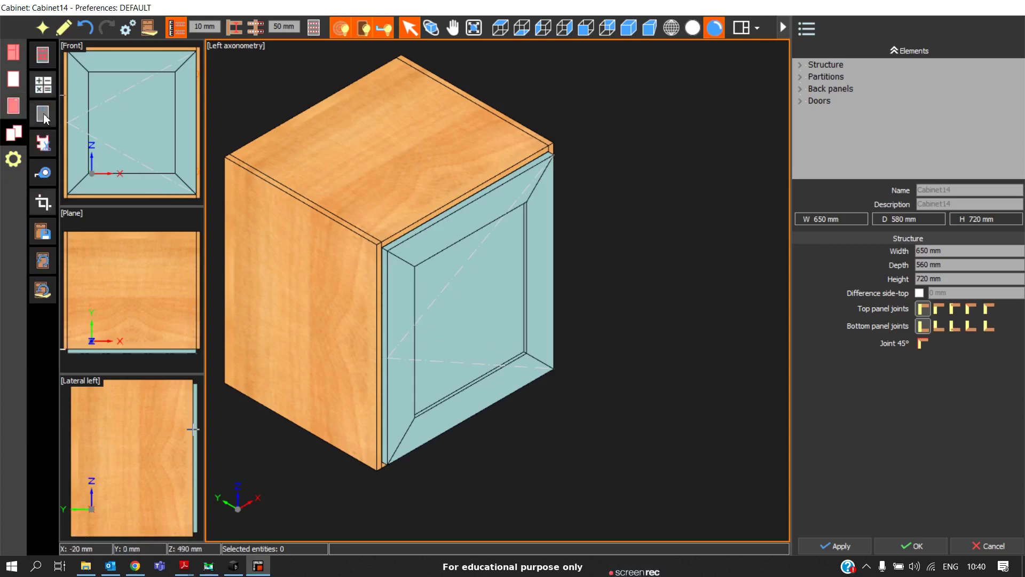
{"action": "left_click", "coordinate": [43, 113]}
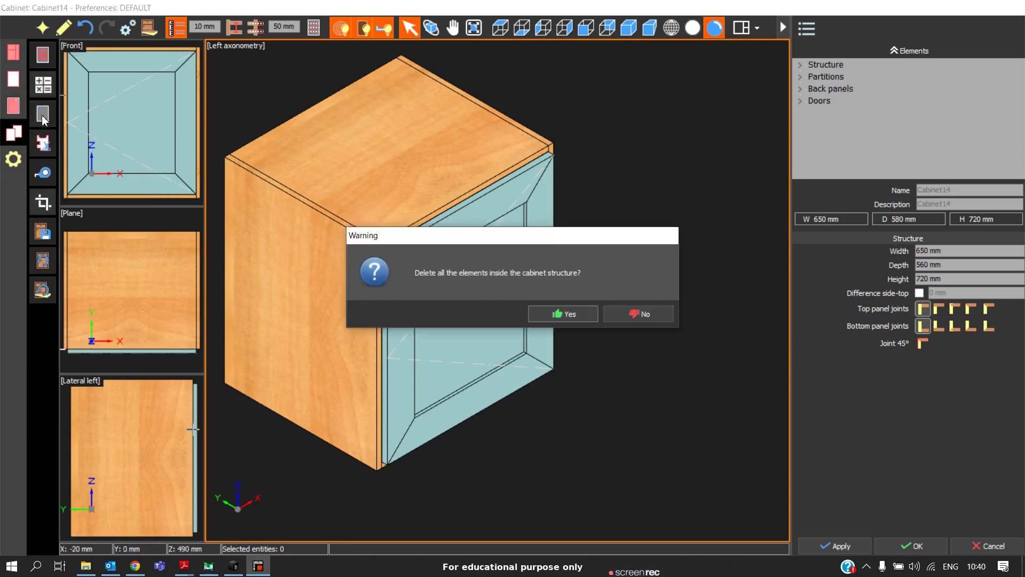
{"action": "left_click", "coordinate": [564, 313]}
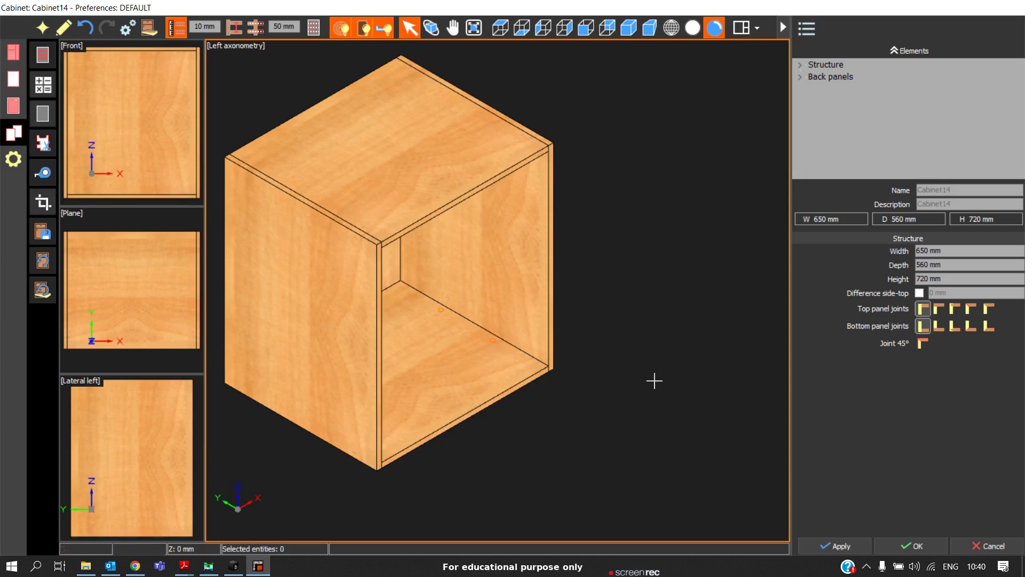
{"action": "scroll", "coordinate": [680, 280], "scroll_direction": "down", "scroll_amount": 1}
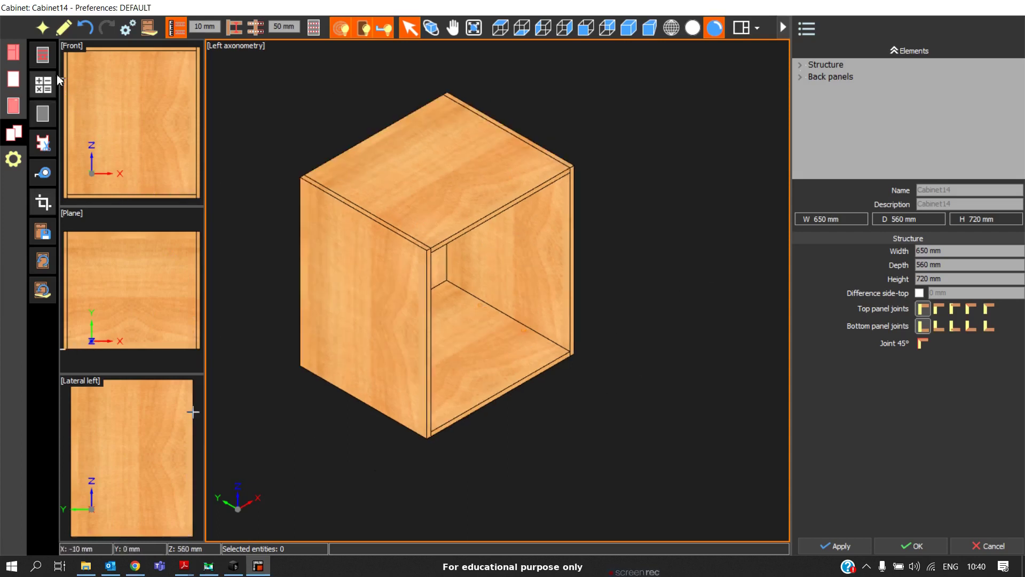
Step: Cut Finger pull gola notches into both cabinet sides for 2 openings with an upper gola (26 × 56 mm profile)
{"action": "left_click", "coordinate": [43, 144]}
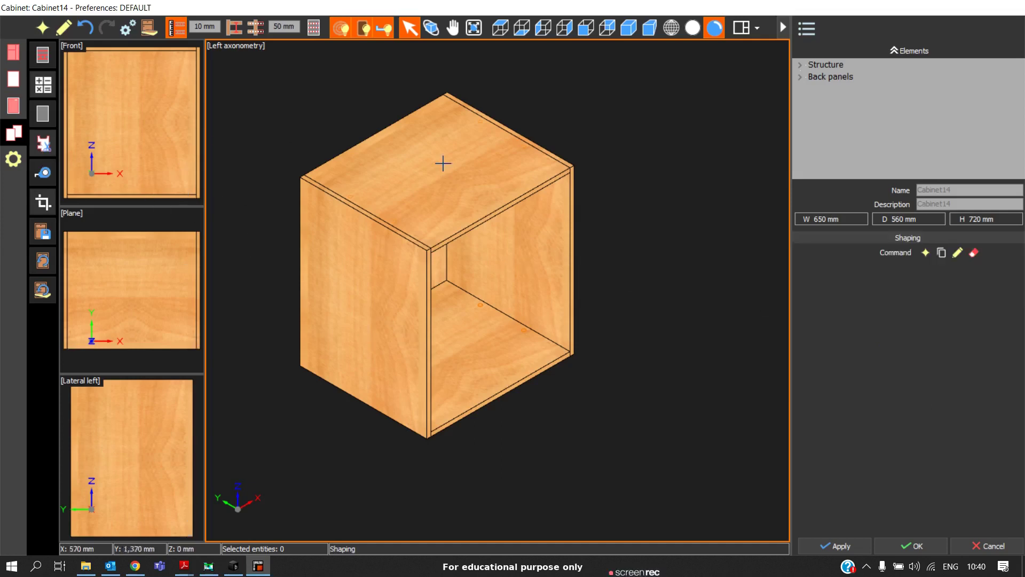
{"action": "scroll", "coordinate": [423, 264], "scroll_direction": "up", "scroll_amount": 4}
{"action": "scroll", "coordinate": [458, 258], "scroll_direction": "down", "scroll_amount": 1}
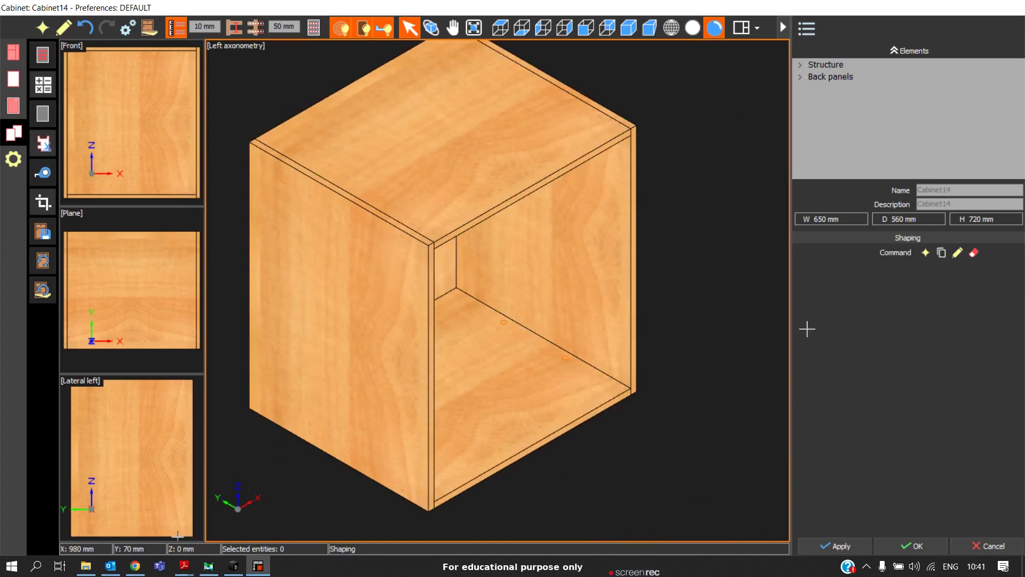
{"action": "left_click", "coordinate": [928, 254]}
{"action": "left_click", "coordinate": [919, 295]}
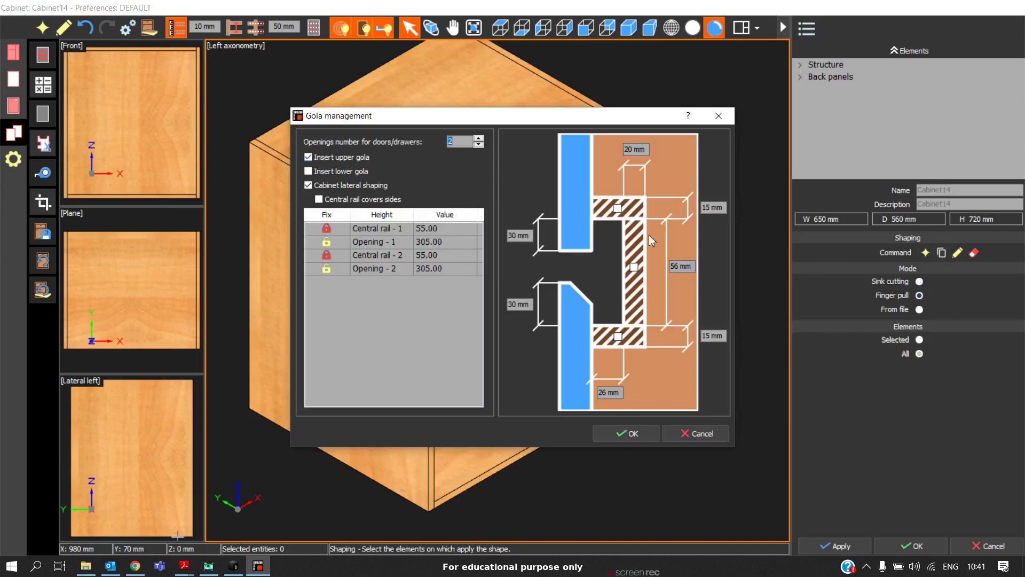
{"action": "left_click", "coordinate": [465, 141]}
{"action": "left_click", "coordinate": [622, 392]}
{"action": "left_click", "coordinate": [681, 266]}
{"action": "left_click", "coordinate": [616, 213]}
{"action": "left_click", "coordinate": [632, 434]}
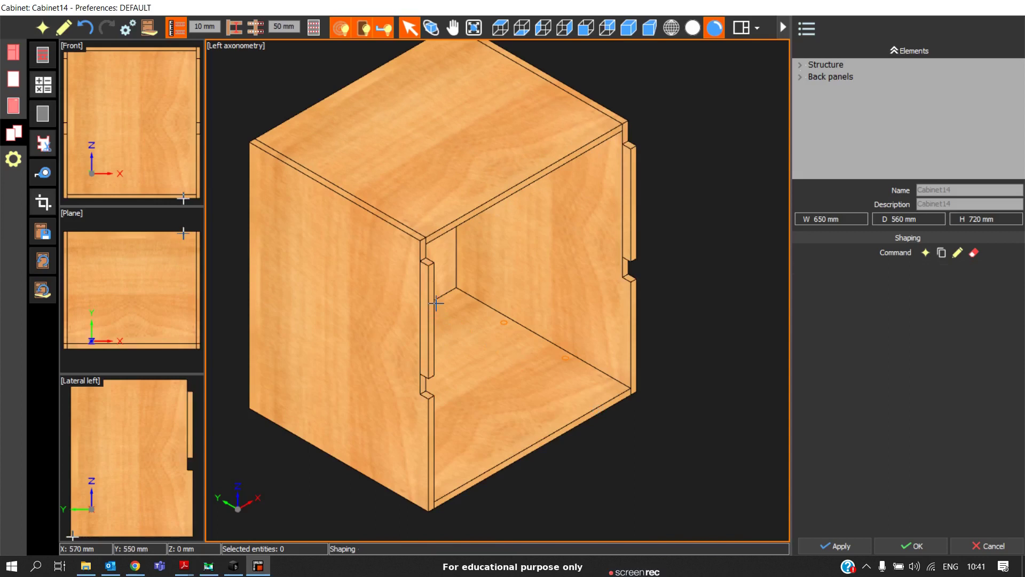
Step: Reopen the Gola management settings and set Central rail - 1 to 56 mm
{"action": "scroll", "coordinate": [428, 271], "scroll_direction": "up", "scroll_amount": 3}
{"action": "scroll", "coordinate": [429, 271], "scroll_direction": "down", "scroll_amount": 5}
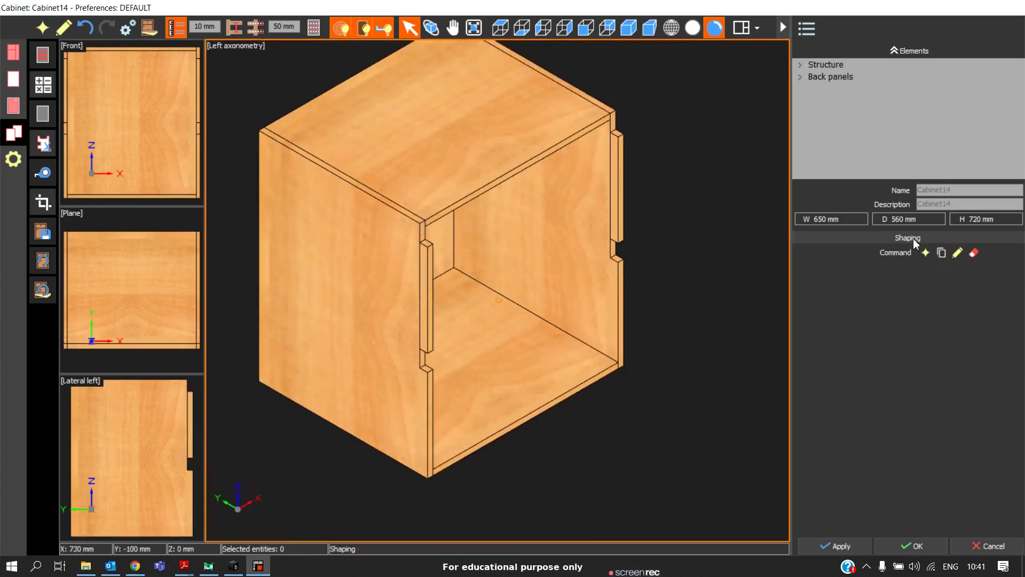
{"action": "left_click", "coordinate": [924, 253]}
{"action": "left_click", "coordinate": [463, 327]}
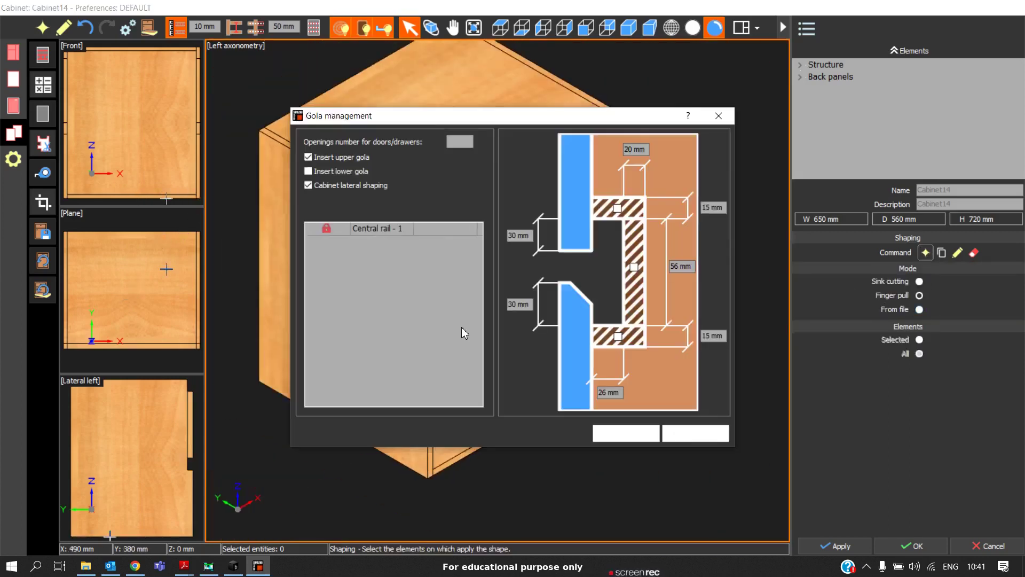
{"action": "left_click", "coordinate": [435, 229]}
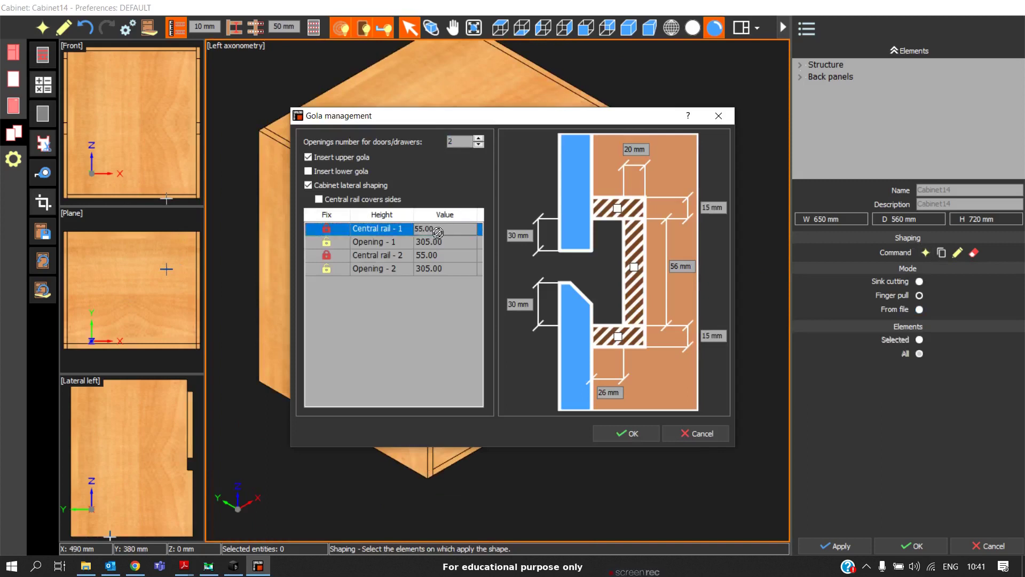
{"action": "left_click", "coordinate": [435, 228]}
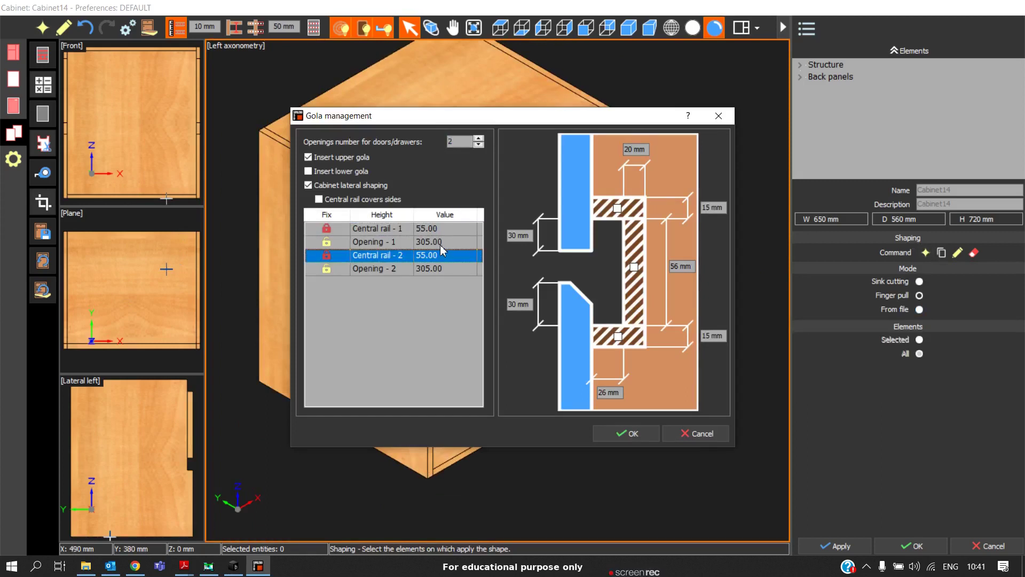
{"action": "left_click", "coordinate": [388, 240]}
{"action": "left_click", "coordinate": [387, 240]}
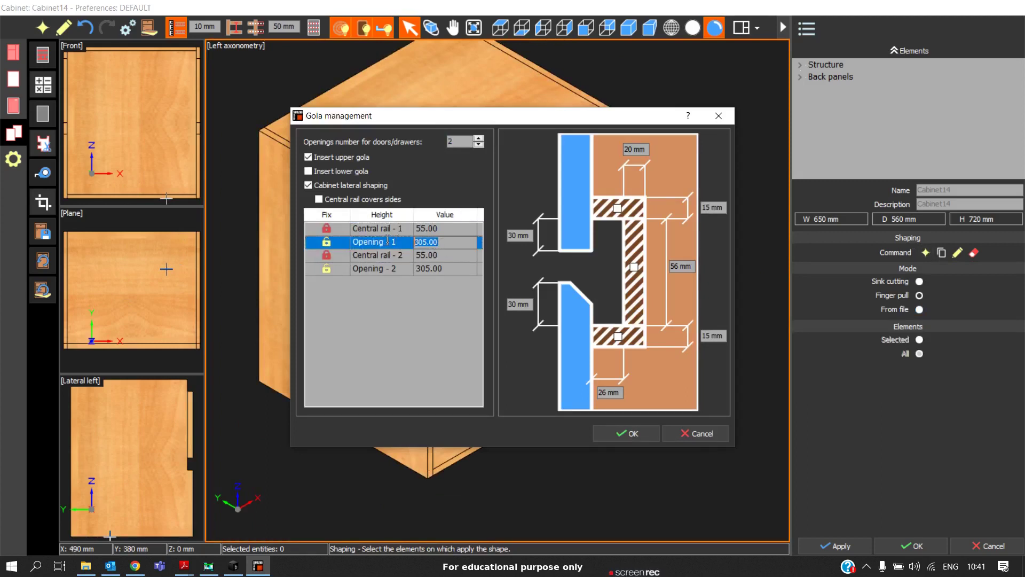
{"action": "left_click", "coordinate": [463, 229]}
{"action": "left_click", "coordinate": [462, 227]}
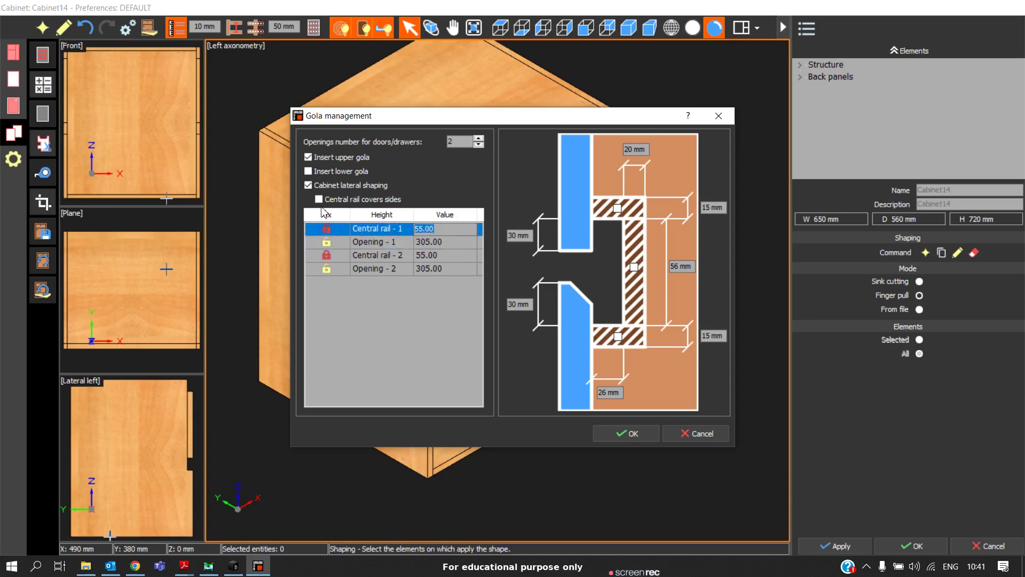
{"action": "type", "text": "56"}
Step: Set Central rail - 2 to 74 mm and reapply the finger-pull cut-outs
{"action": "left_click", "coordinate": [446, 258]}
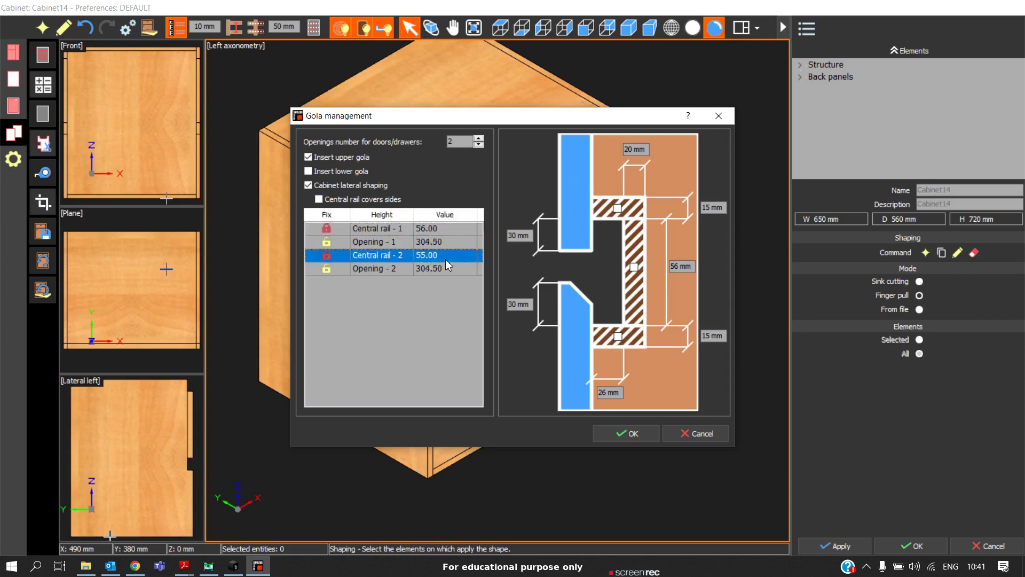
{"action": "left_click", "coordinate": [388, 258]}
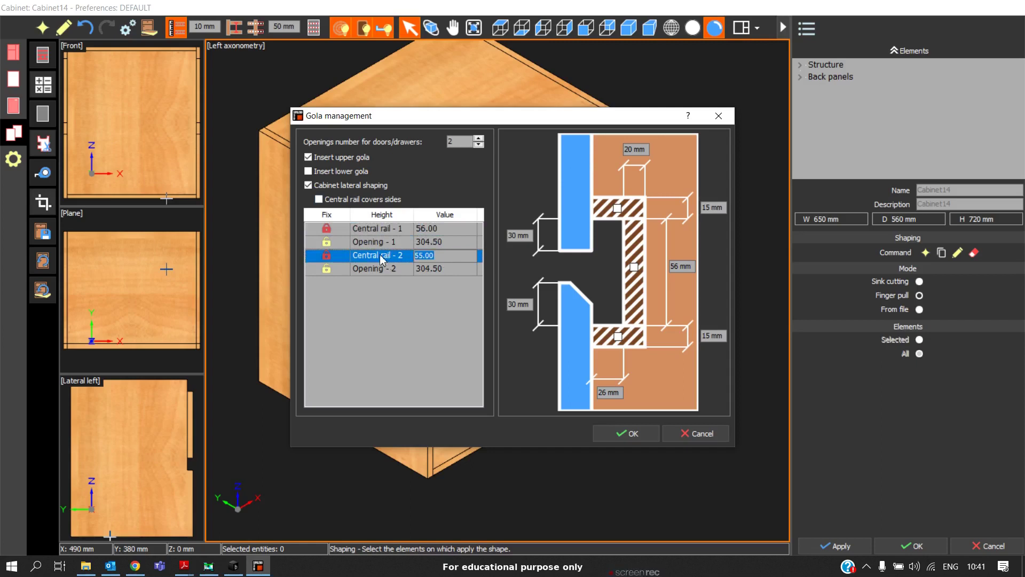
{"action": "type", "text": "74"}
{"action": "key", "text": "Return"}
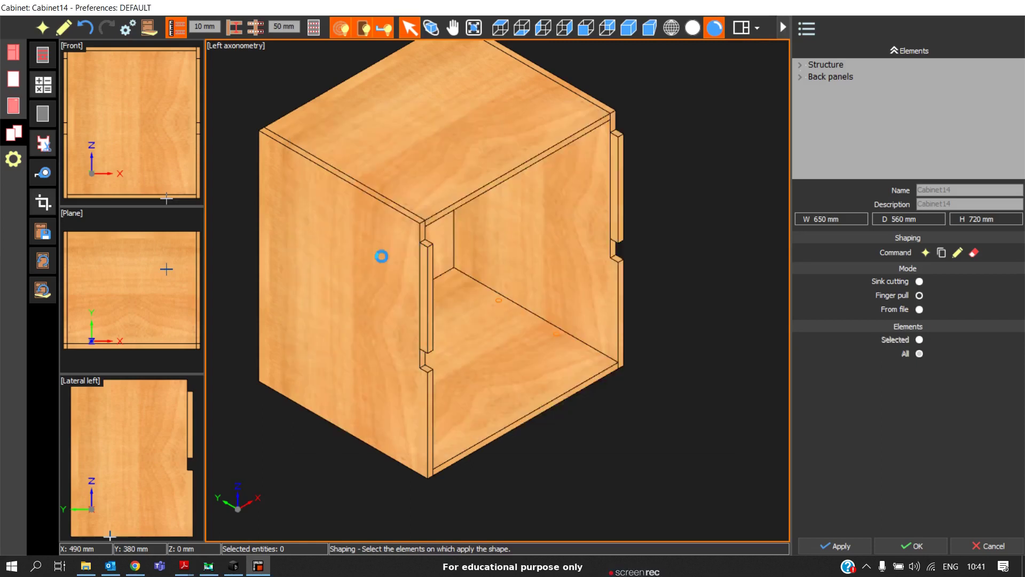
{"action": "scroll", "coordinate": [418, 367], "scroll_direction": "up", "scroll_amount": 2}
Step: Accept the Gola values (56/295/74/295 mm) to build central rails at the notches
{"action": "scroll", "coordinate": [411, 361], "scroll_direction": "down", "scroll_amount": 3}
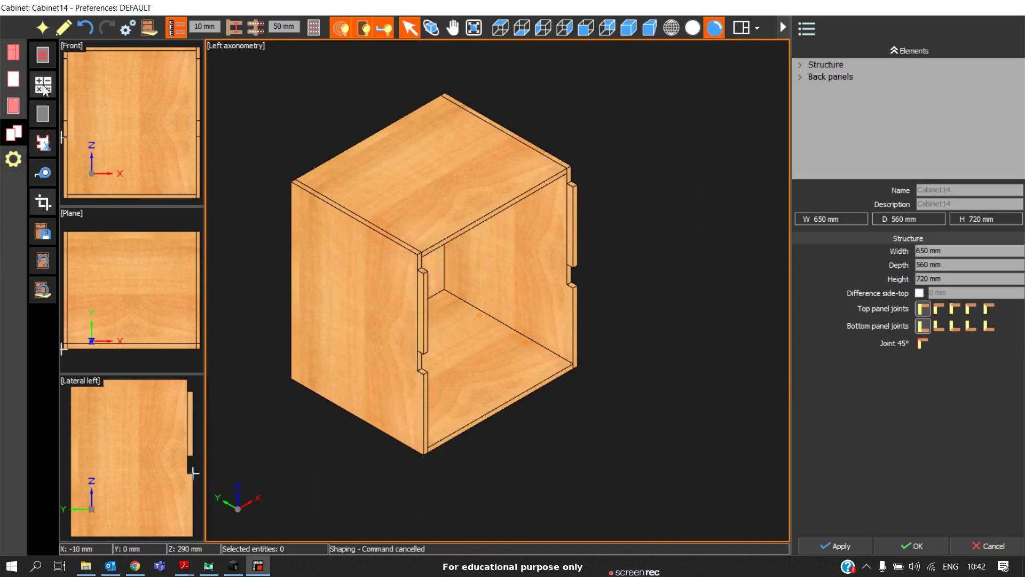
{"action": "left_click", "coordinate": [9, 136]}
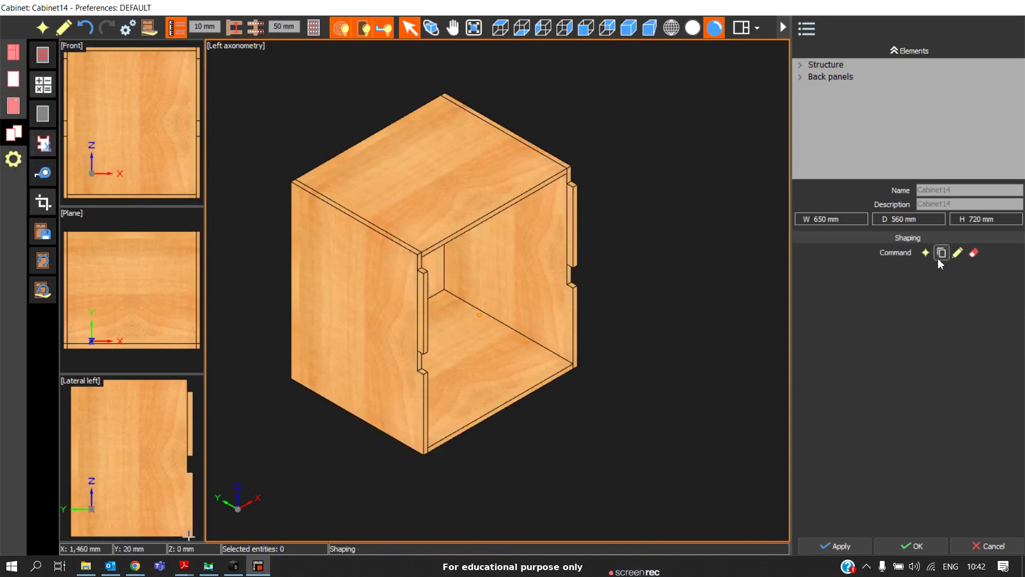
{"action": "left_click", "coordinate": [919, 296]}
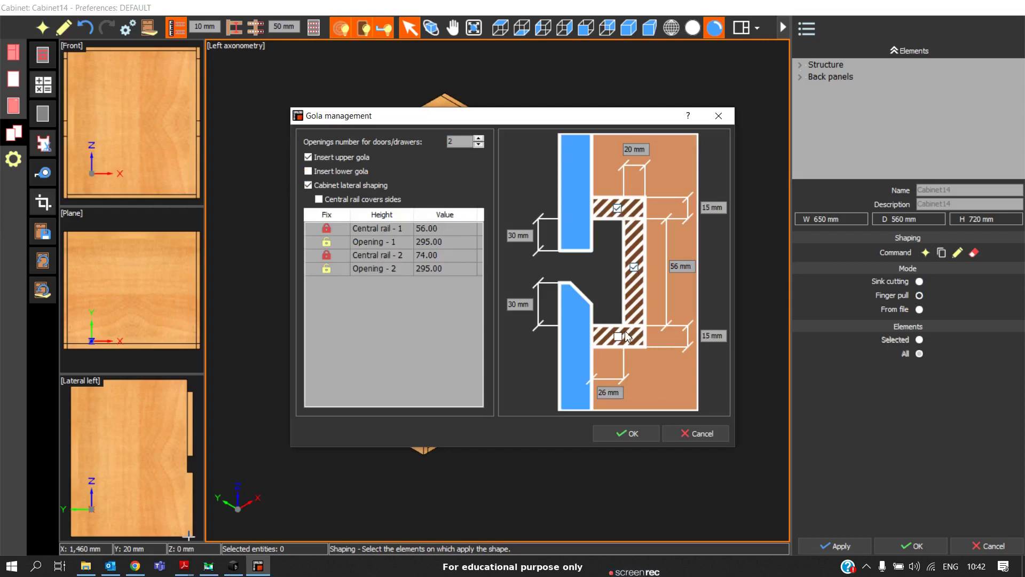
{"action": "left_click", "coordinate": [624, 433]}
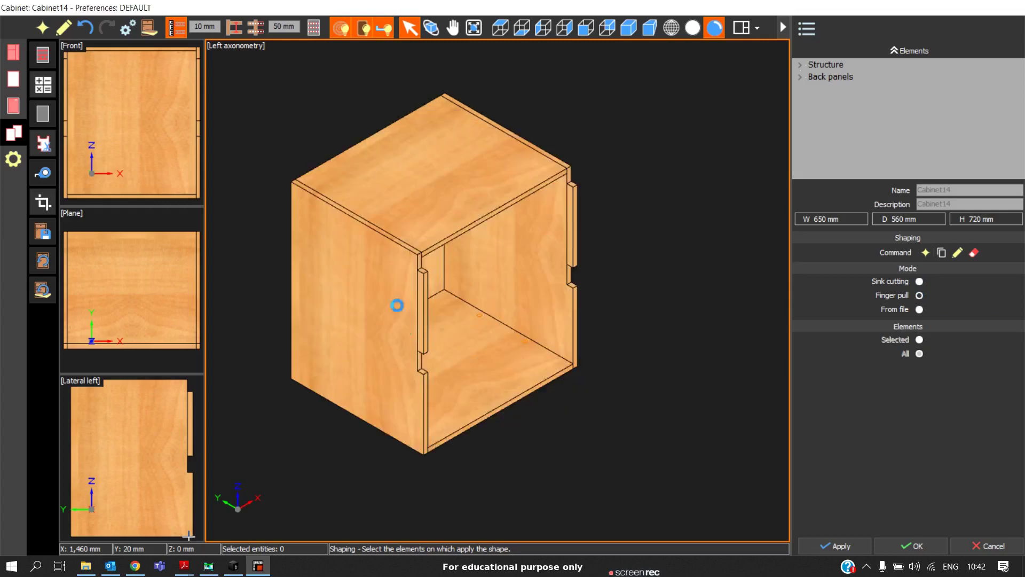
{"action": "scroll", "coordinate": [419, 265], "scroll_direction": "up", "scroll_amount": 5}
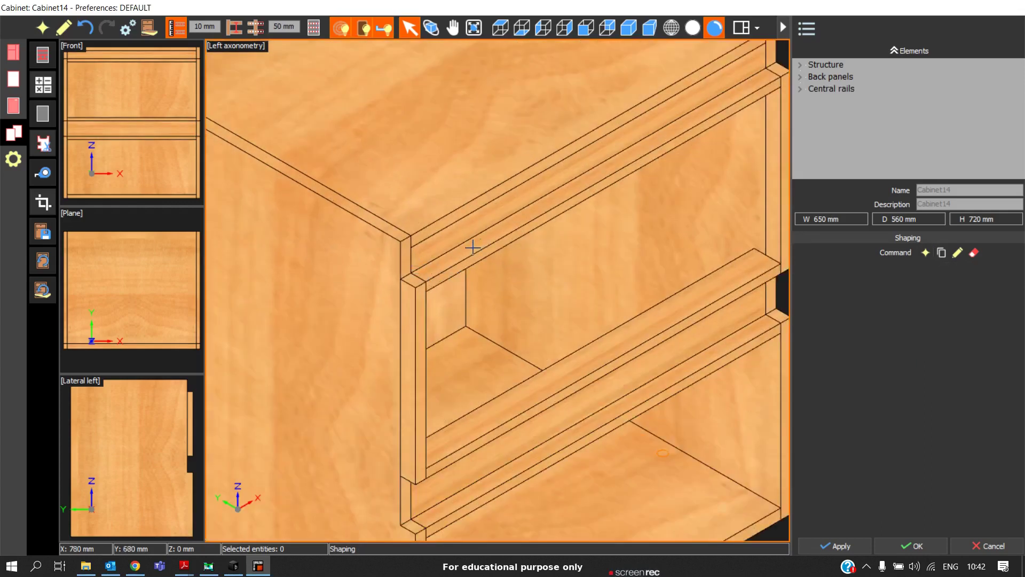
{"action": "scroll", "coordinate": [472, 247], "scroll_direction": "down", "scroll_amount": 5}
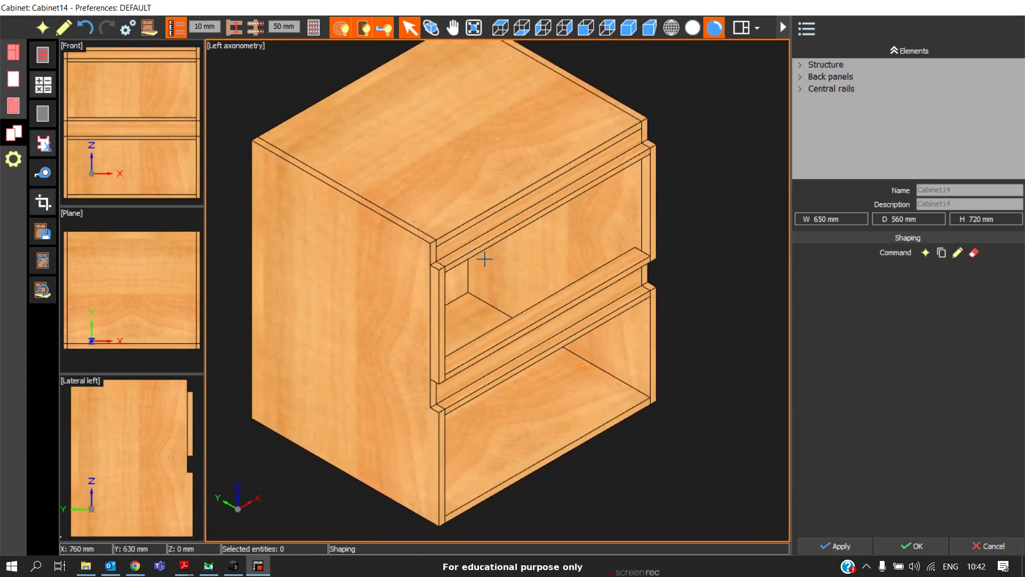
{"action": "scroll", "coordinate": [483, 260], "scroll_direction": "up", "scroll_amount": 2}
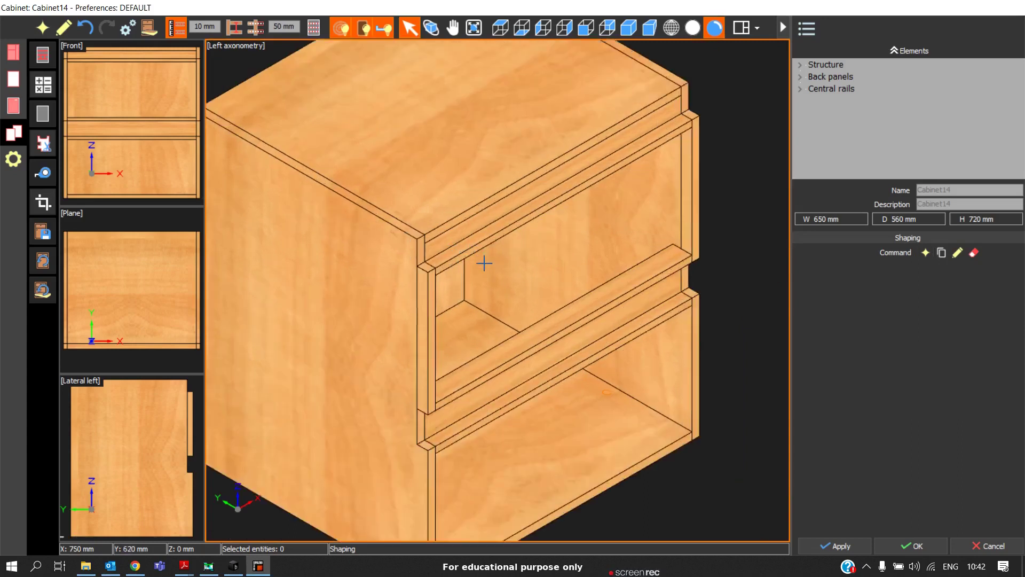
{"action": "scroll", "coordinate": [482, 262], "scroll_direction": "down", "scroll_amount": 2}
{"action": "scroll", "coordinate": [481, 262], "scroll_direction": "up", "scroll_amount": 4}
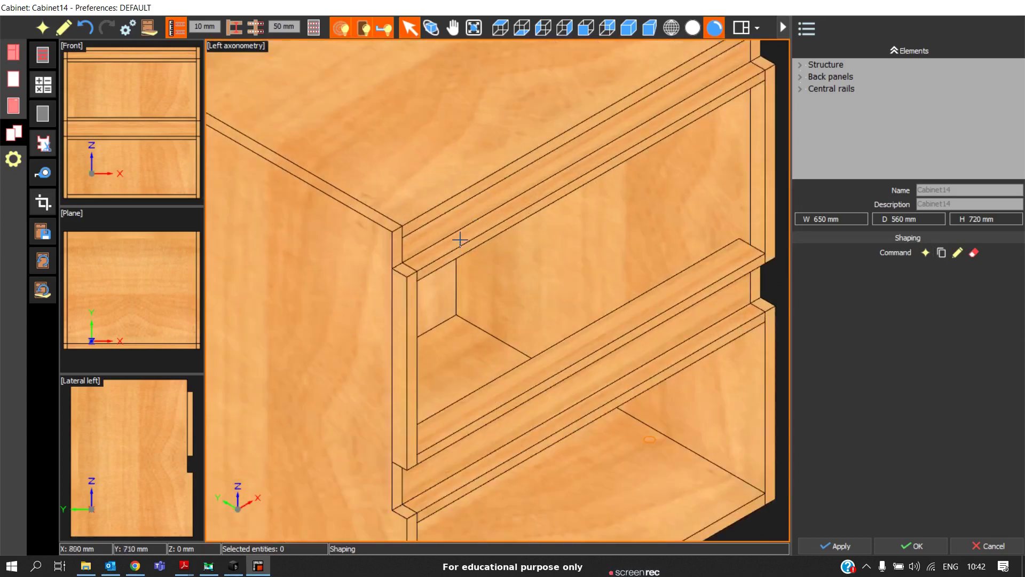
{"action": "scroll", "coordinate": [491, 224], "scroll_direction": "down", "scroll_amount": 4}
{"action": "scroll", "coordinate": [486, 230], "scroll_direction": "up", "scroll_amount": 1}
{"action": "scroll", "coordinate": [491, 250], "scroll_direction": "down", "scroll_amount": 1}
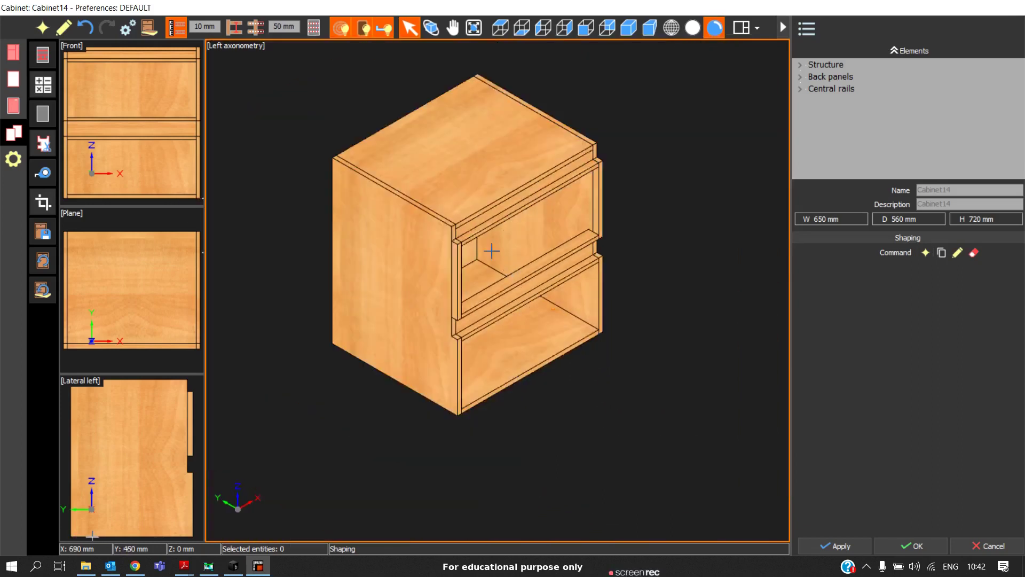
{"action": "scroll", "coordinate": [491, 250], "scroll_direction": "up", "scroll_amount": 3}
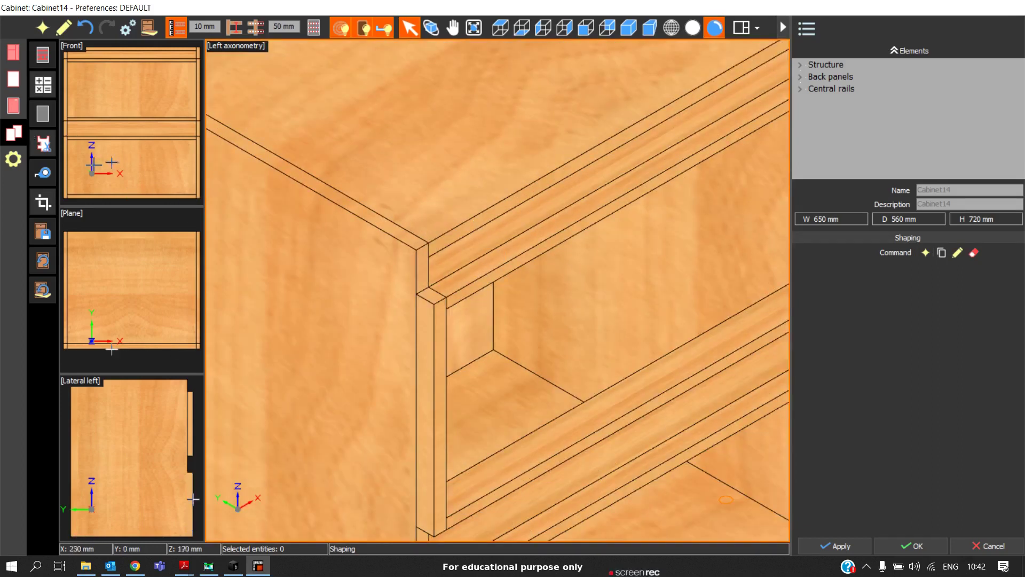
Step: Untick the three rail parts in the Gola profile to drop the central rails, then reopen Gola management
{"action": "left_click", "coordinate": [45, 175]}
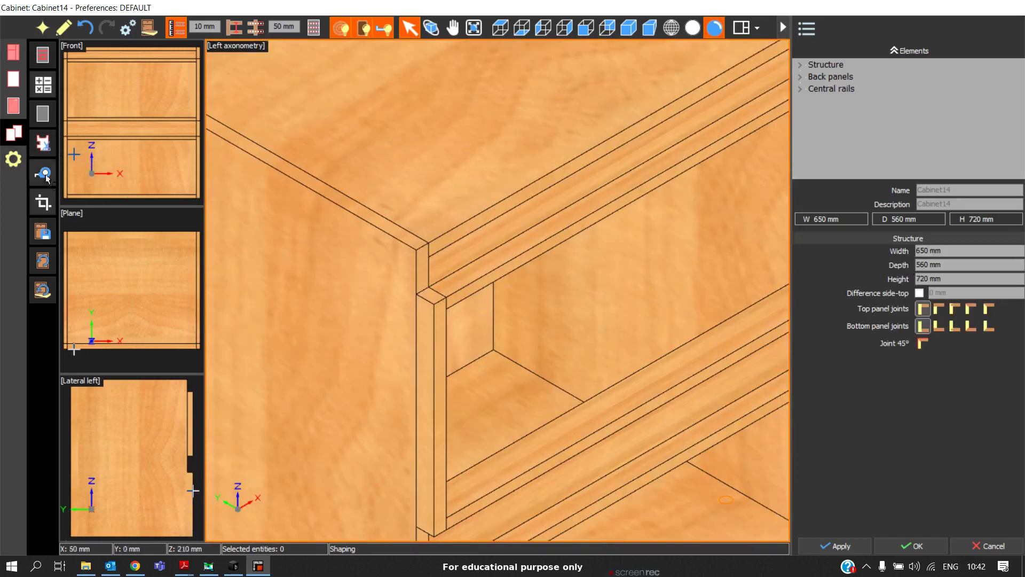
{"action": "left_click", "coordinate": [927, 252]}
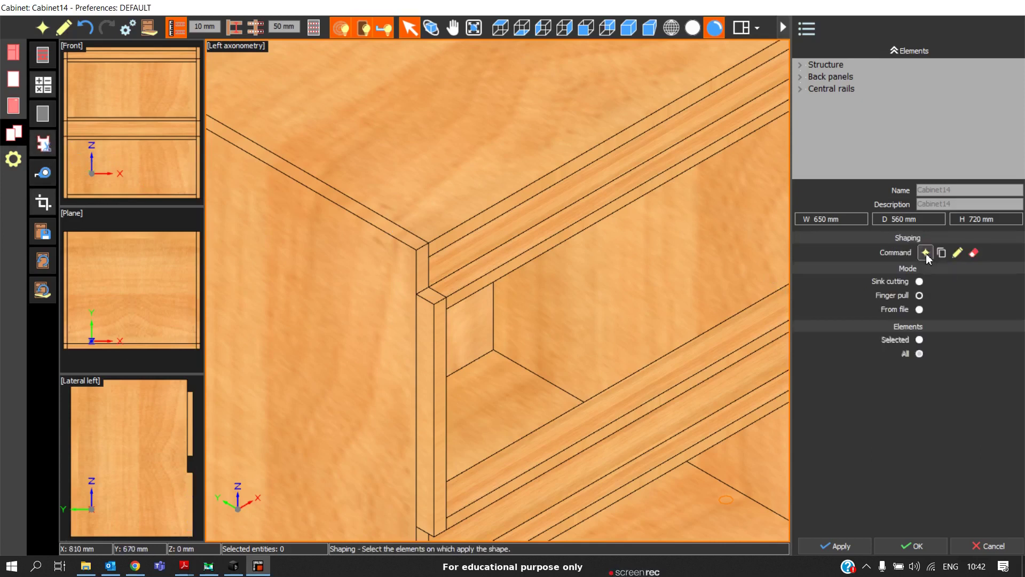
{"action": "left_click", "coordinate": [918, 282]}
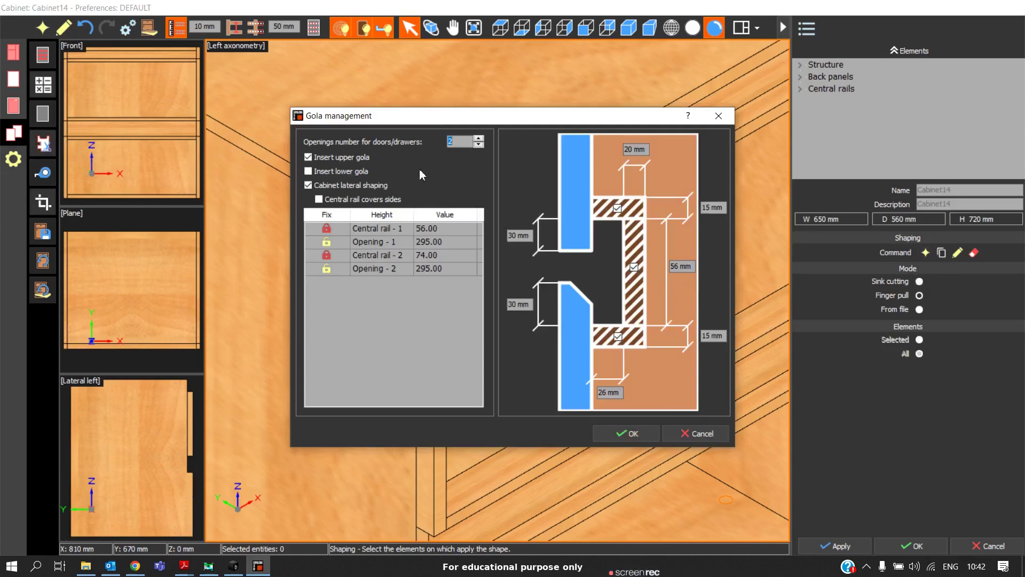
{"action": "left_click", "coordinate": [617, 208]}
{"action": "left_click", "coordinate": [633, 266]}
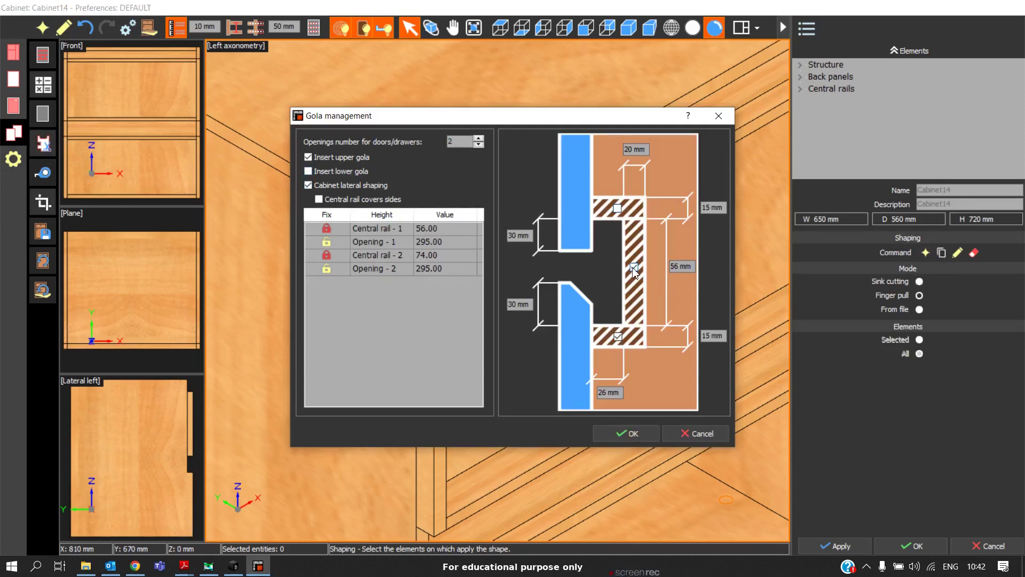
{"action": "left_click", "coordinate": [617, 337]}
{"action": "left_click", "coordinate": [646, 436]}
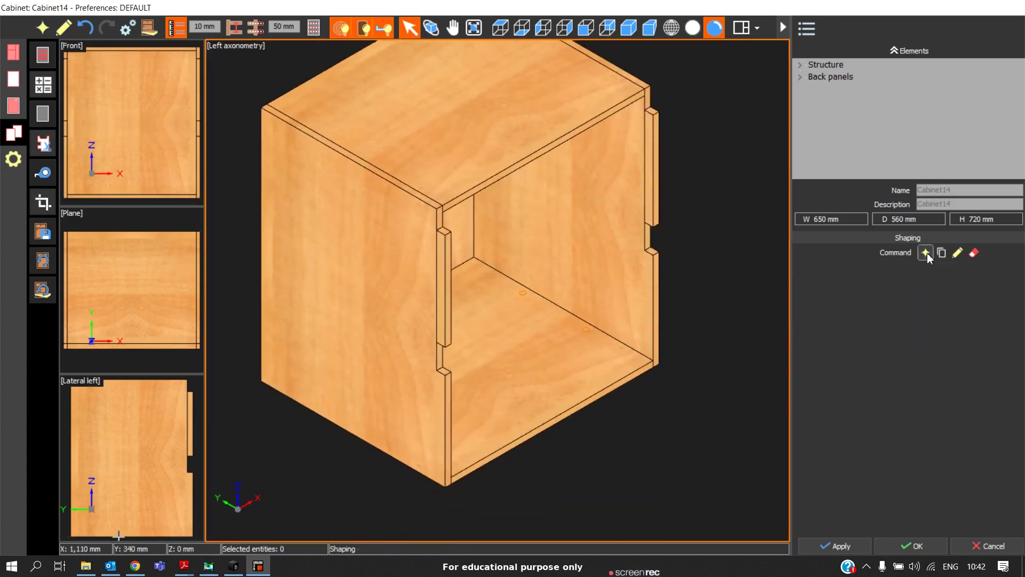
{"action": "left_click", "coordinate": [926, 252]}
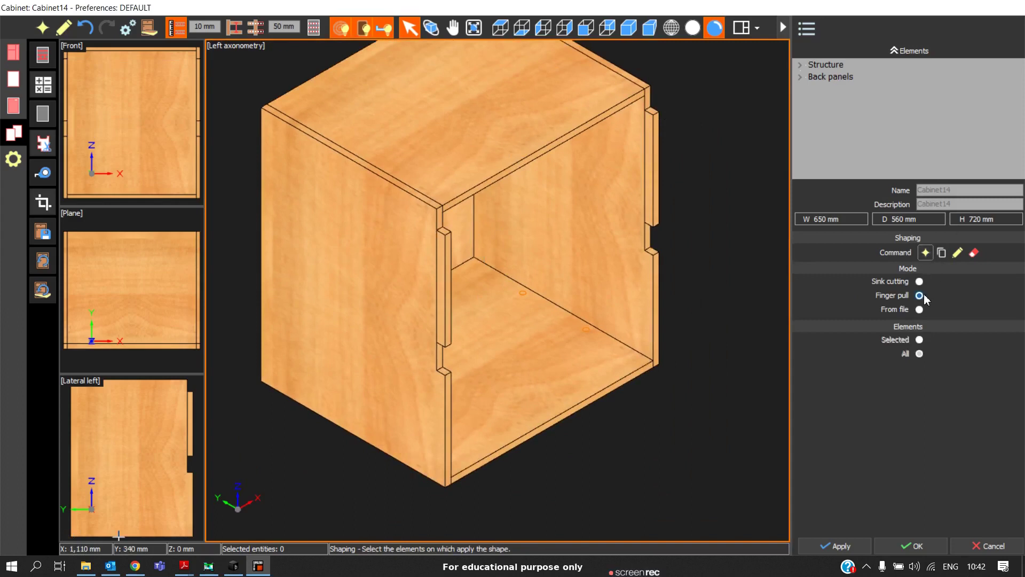
{"action": "left_click", "coordinate": [919, 295]}
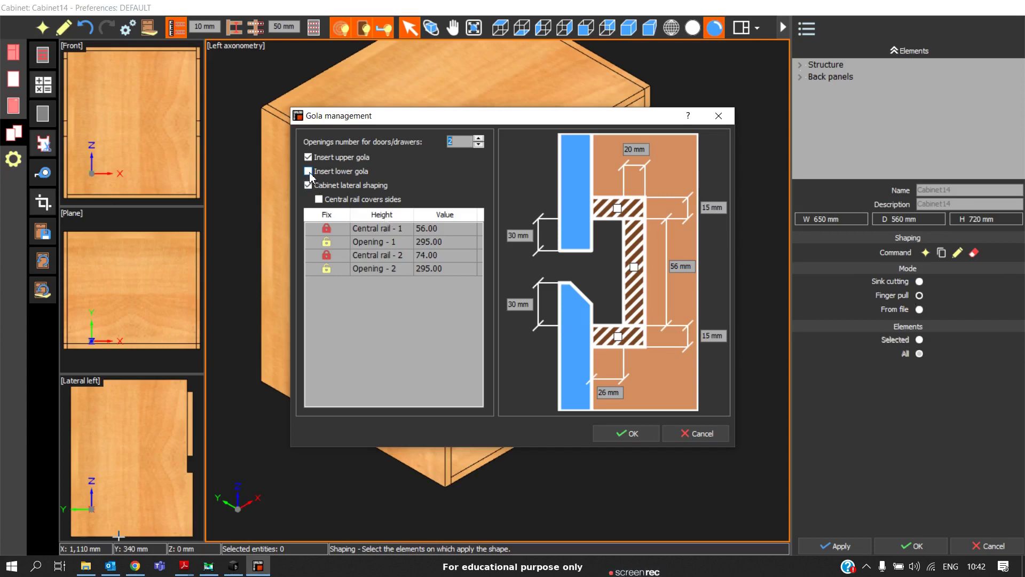
{"action": "left_click", "coordinate": [310, 172]}
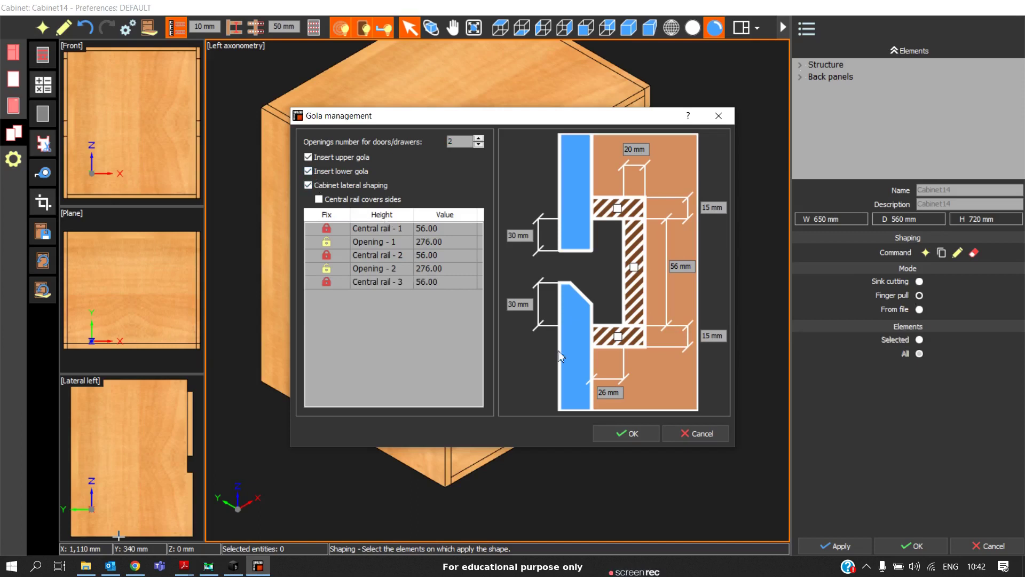
{"action": "left_click", "coordinate": [623, 431]}
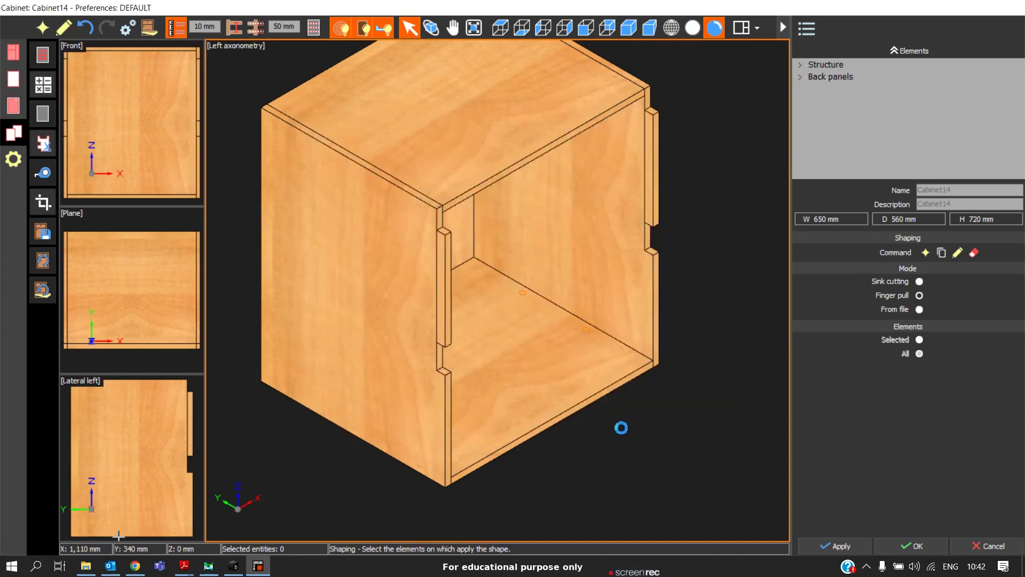
{"action": "scroll", "coordinate": [448, 470], "scroll_direction": "up", "scroll_amount": 5}
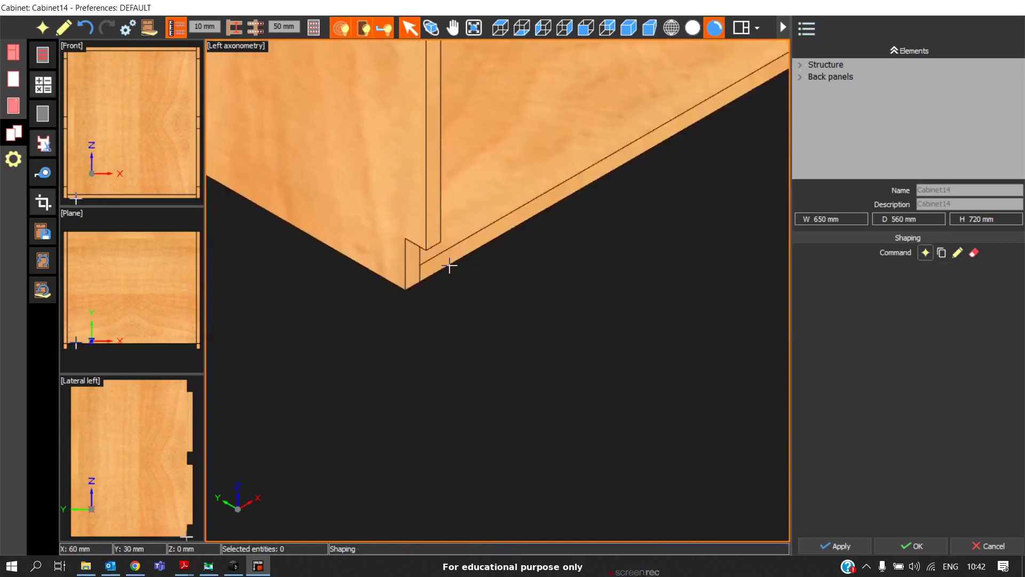
{"action": "scroll", "coordinate": [430, 245], "scroll_direction": "up", "scroll_amount": 1}
{"action": "scroll", "coordinate": [419, 273], "scroll_direction": "down", "scroll_amount": 4}
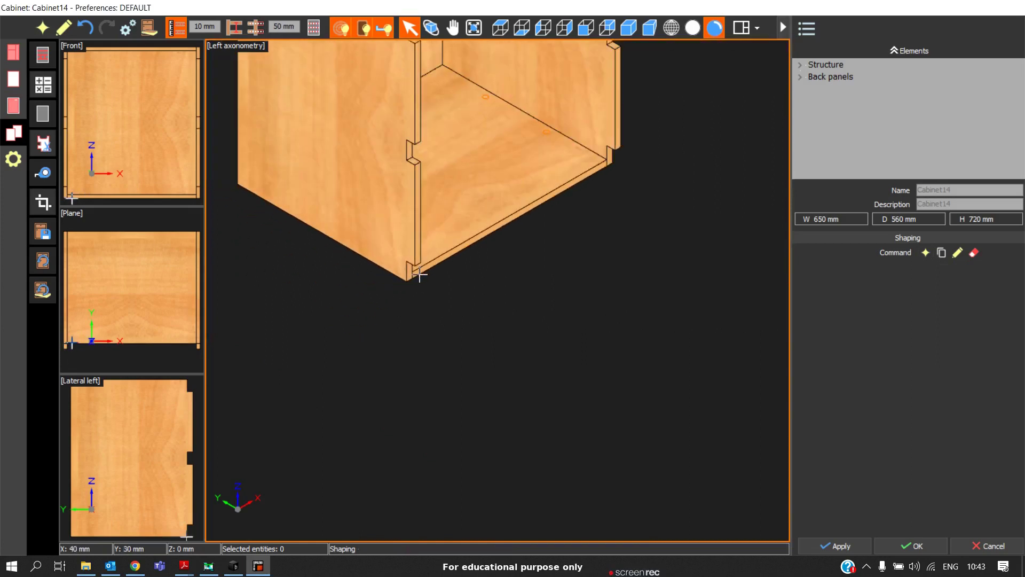
{"action": "scroll", "coordinate": [419, 276], "scroll_direction": "down", "scroll_amount": 3}
{"action": "scroll", "coordinate": [433, 287], "scroll_direction": "down", "scroll_amount": 1}
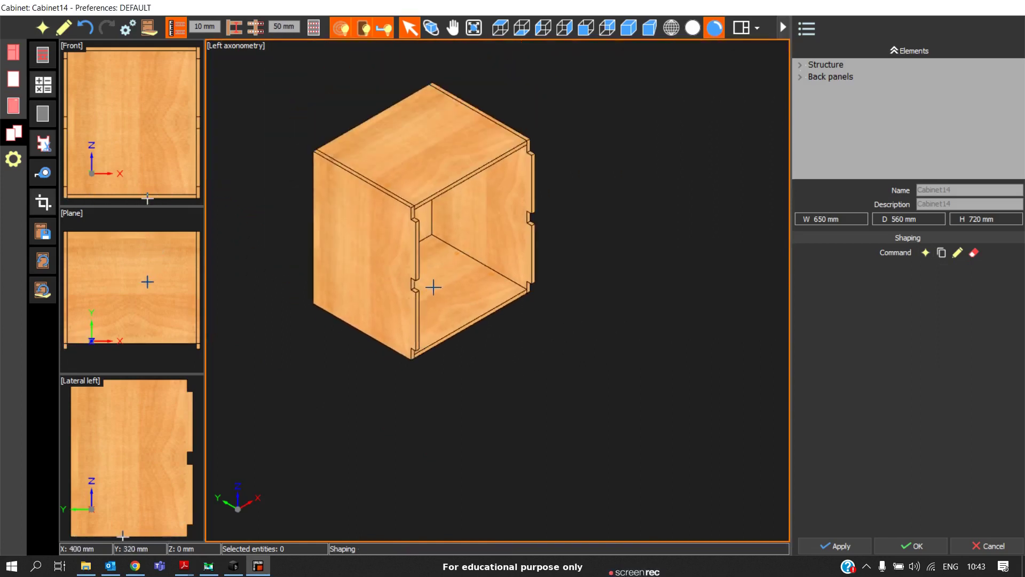
{"action": "scroll", "coordinate": [427, 283], "scroll_direction": "down", "scroll_amount": 2}
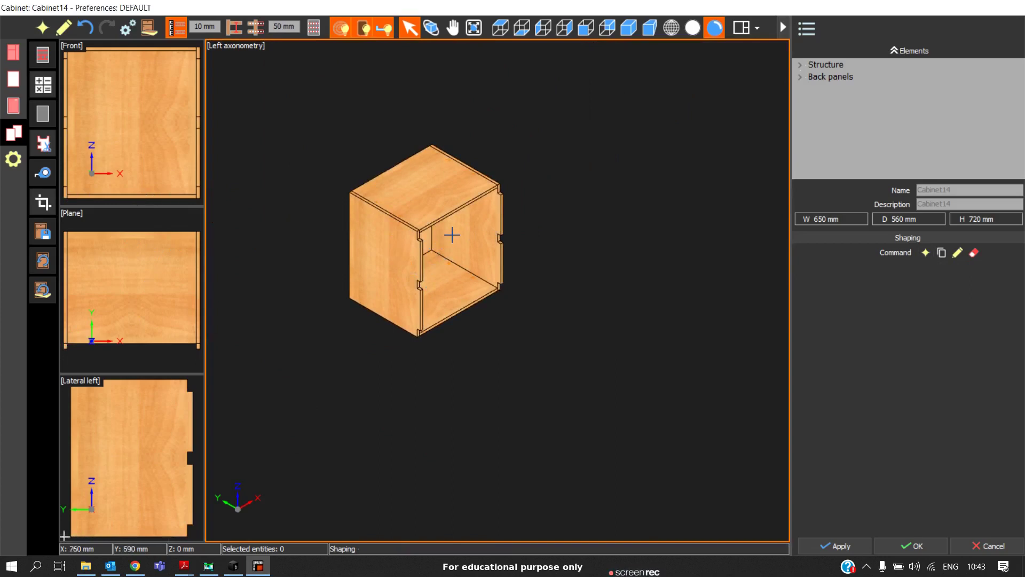
Step: Insert a Structured Drawer box into the upper cabinet opening
{"action": "left_click", "coordinate": [14, 109]}
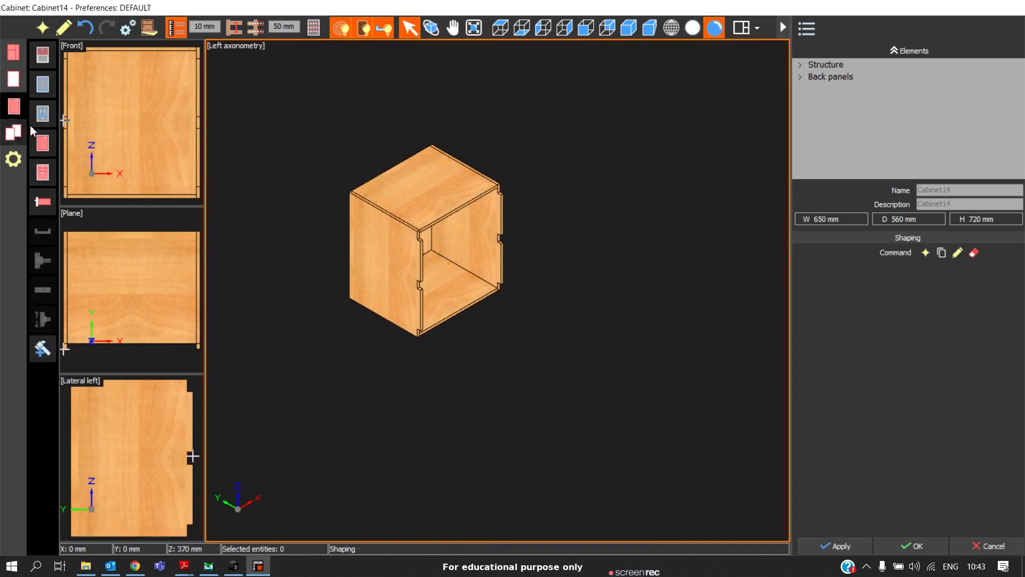
{"action": "left_click", "coordinate": [44, 203]}
{"action": "scroll", "coordinate": [454, 243], "scroll_direction": "up", "scroll_amount": 1}
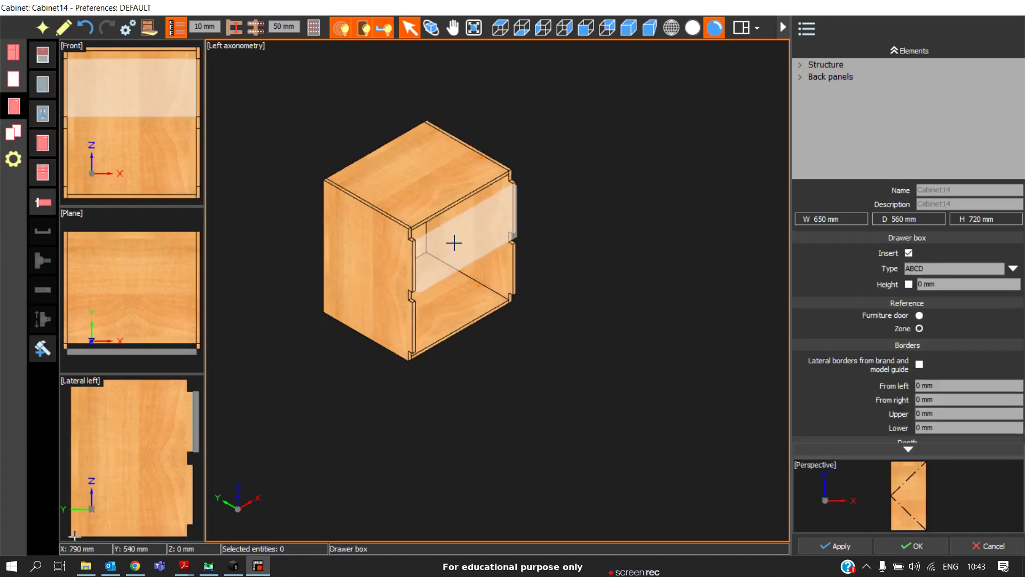
{"action": "scroll", "coordinate": [454, 243], "scroll_direction": "up", "scroll_amount": 1}
{"action": "scroll", "coordinate": [454, 243], "scroll_direction": "down", "scroll_amount": 1}
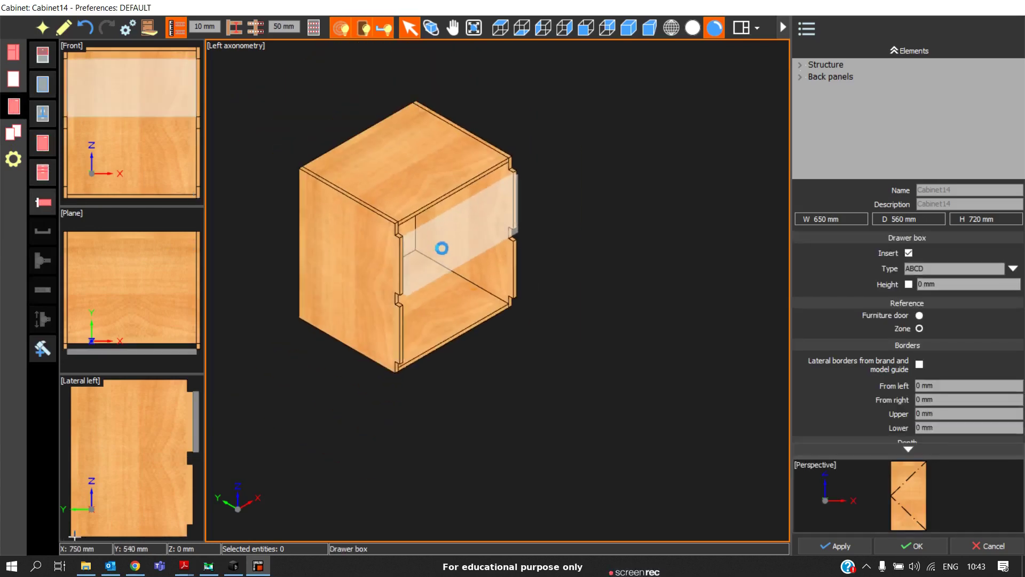
{"action": "left_click", "coordinate": [441, 248]}
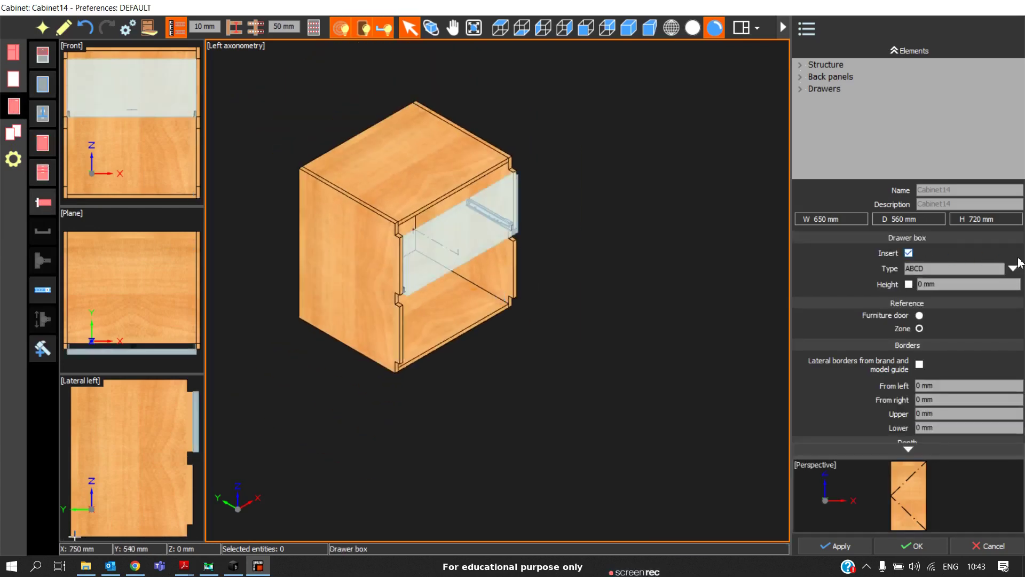
{"action": "left_click", "coordinate": [1013, 267]}
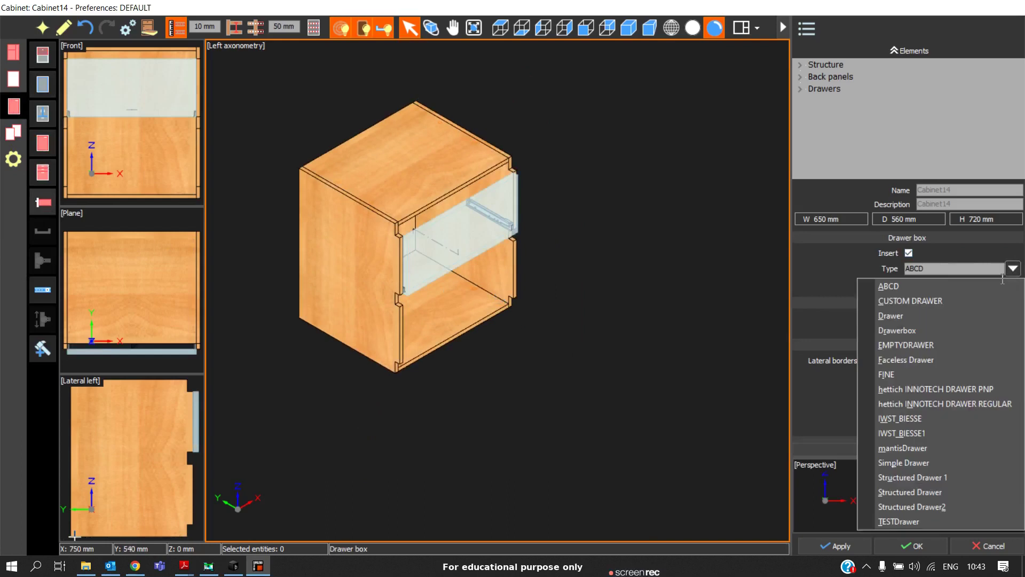
{"action": "left_click", "coordinate": [930, 492]}
Step: Apply 13 mm side borders and 10 mm upper/lower borders, then fill the lower opening too
{"action": "left_click", "coordinate": [934, 386]}
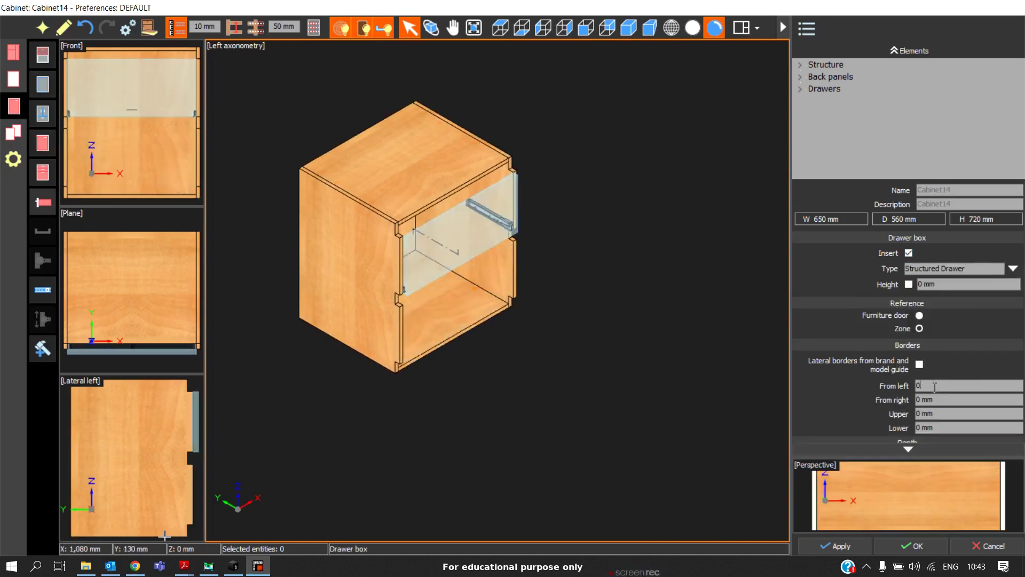
{"action": "key", "text": "BackSpace"}
{"action": "type", "text": "13"}
{"action": "left_click", "coordinate": [978, 400]}
{"action": "type", "text": "13"}
{"action": "left_click", "coordinate": [920, 413]}
{"action": "type", "text": "10"}
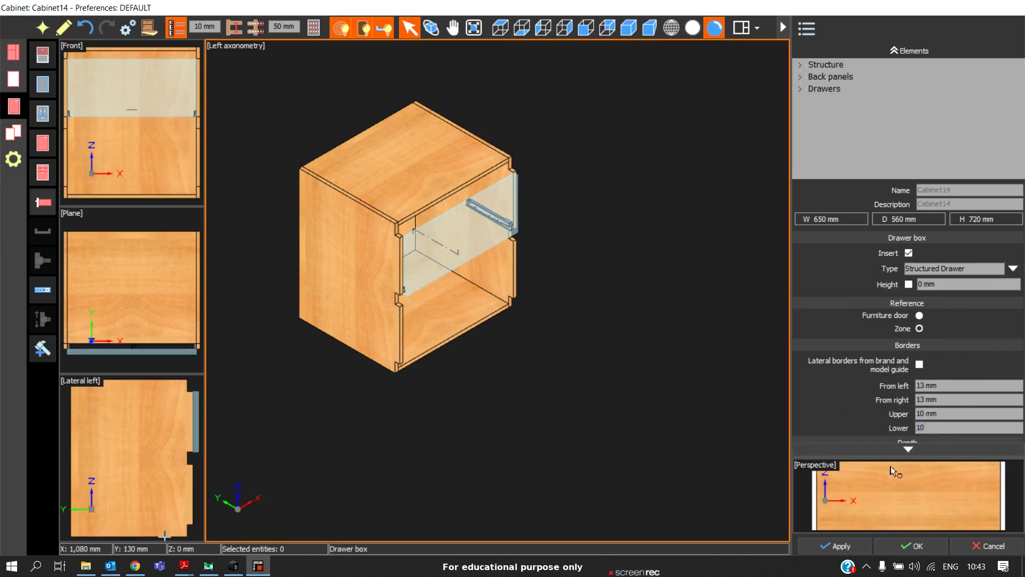
{"action": "left_click", "coordinate": [840, 545]}
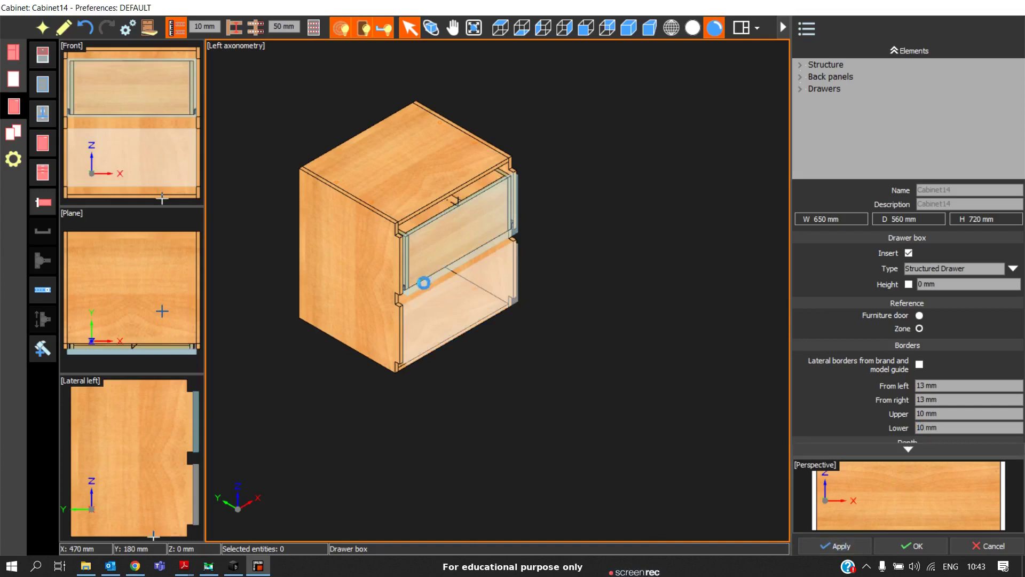
{"action": "left_click", "coordinate": [423, 282]}
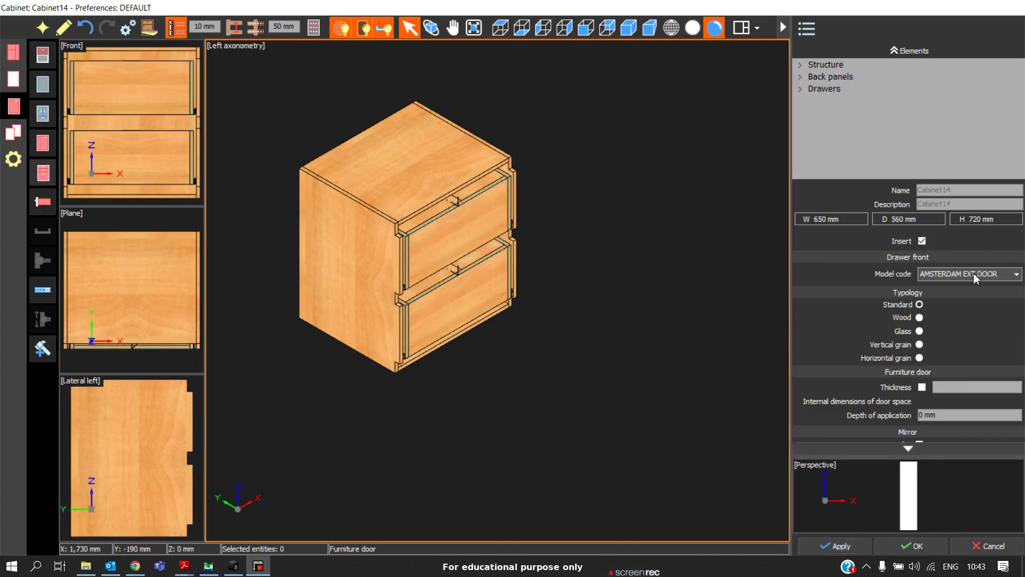
Step: Select the LYON EXT DOOR front model and place it on both drawers
{"action": "left_click", "coordinate": [973, 273]}
{"action": "scroll", "coordinate": [973, 273], "scroll_direction": "down", "scroll_amount": 10}
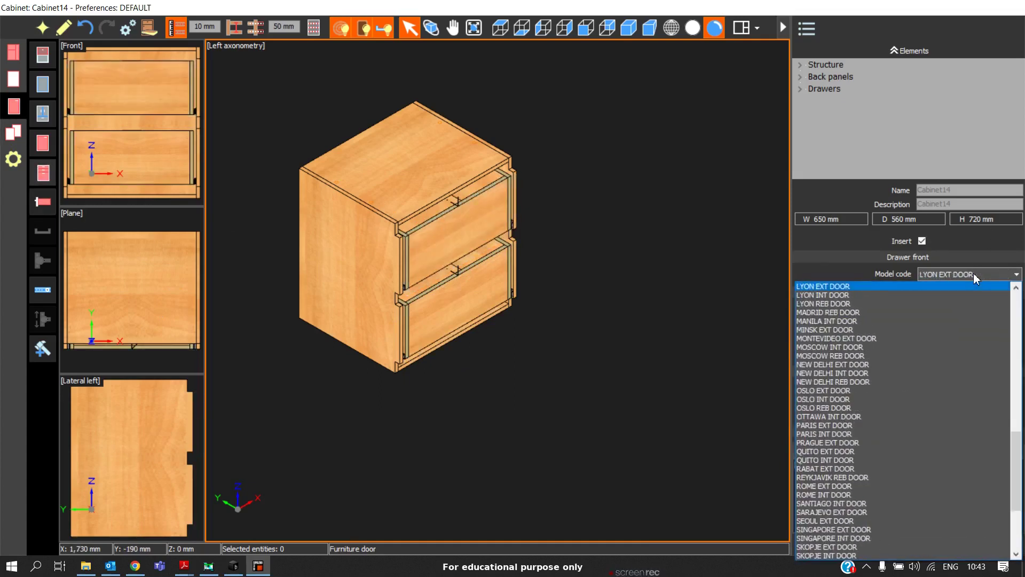
{"action": "left_click", "coordinate": [975, 275]}
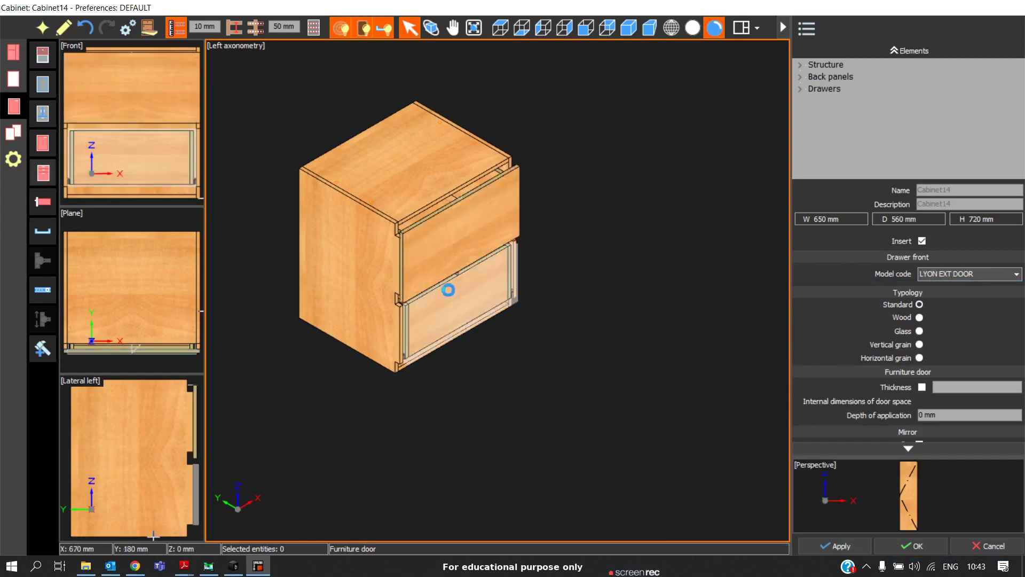
{"action": "scroll", "coordinate": [374, 302], "scroll_direction": "up", "scroll_amount": 10}
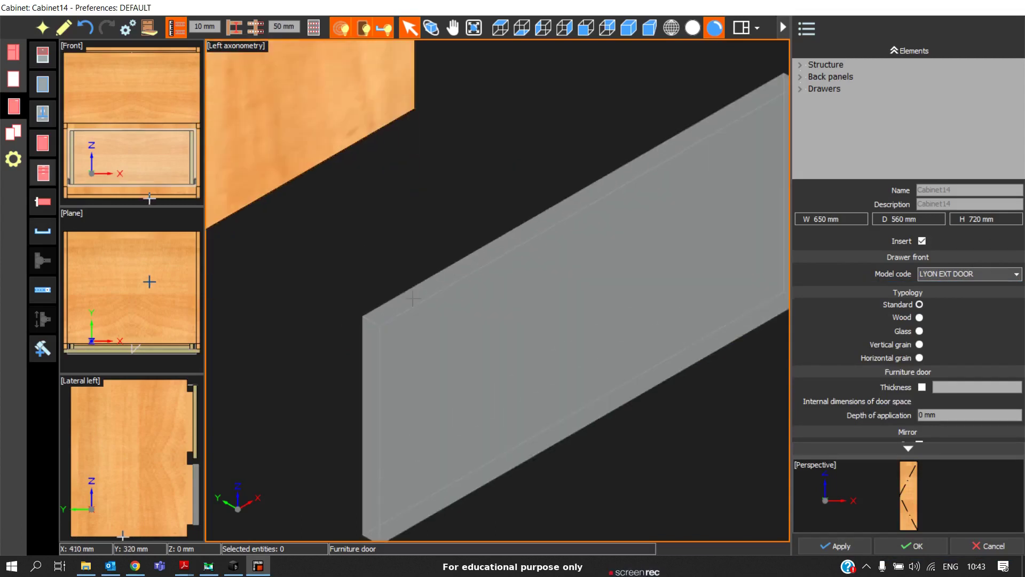
{"action": "scroll", "coordinate": [364, 302], "scroll_direction": "down", "scroll_amount": 10}
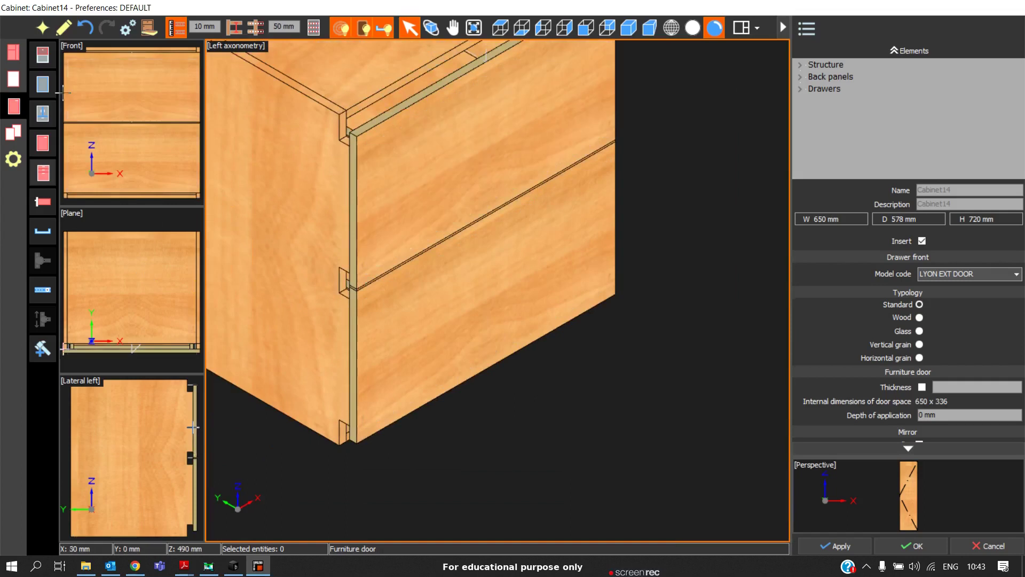
Step: Set the drawer-front zone offsets to 0 mm below and 50 mm above
{"action": "left_click", "coordinate": [43, 85]}
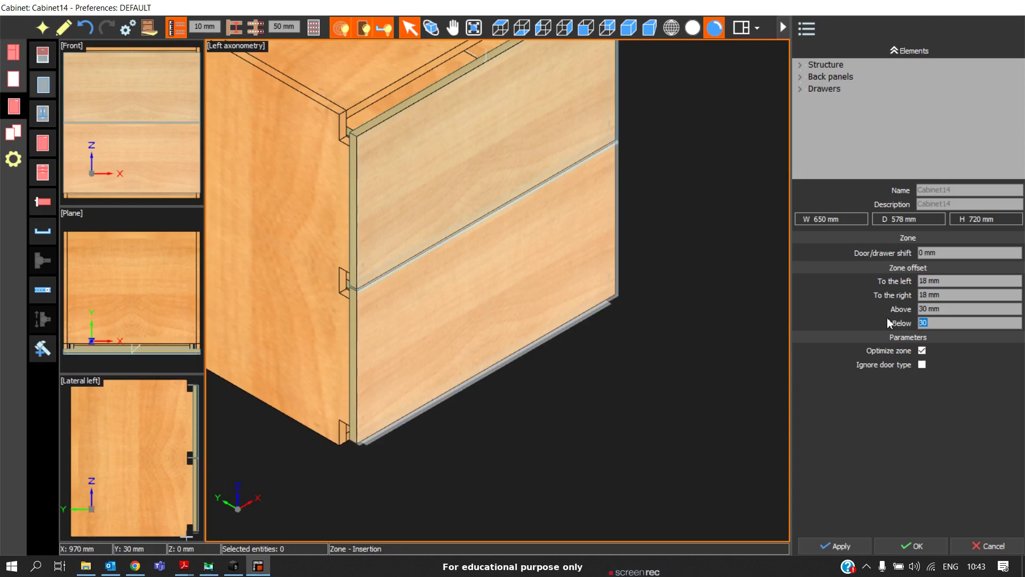
{"action": "type", "text": "0"}
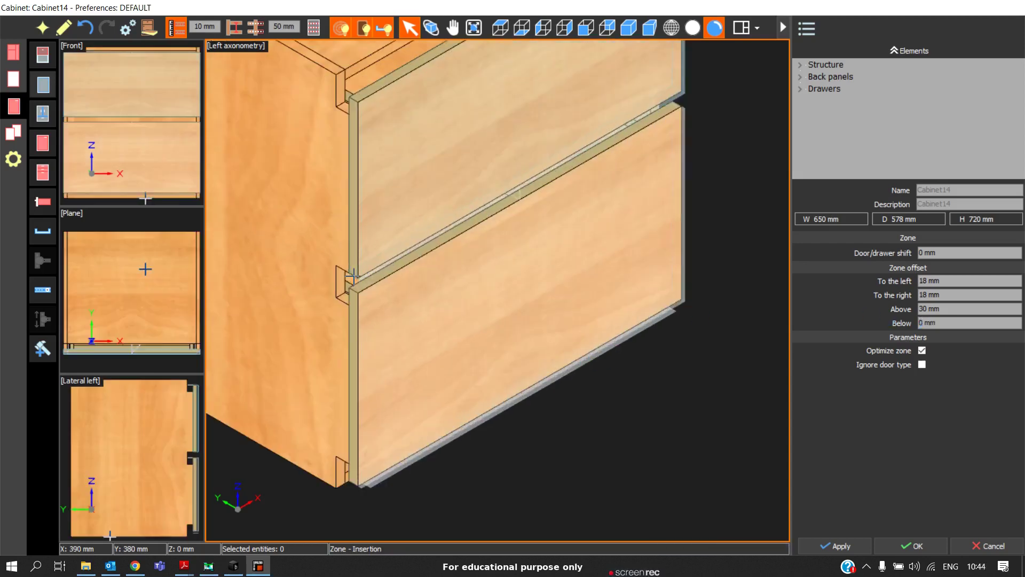
{"action": "scroll", "coordinate": [349, 278], "scroll_direction": "up", "scroll_amount": 5}
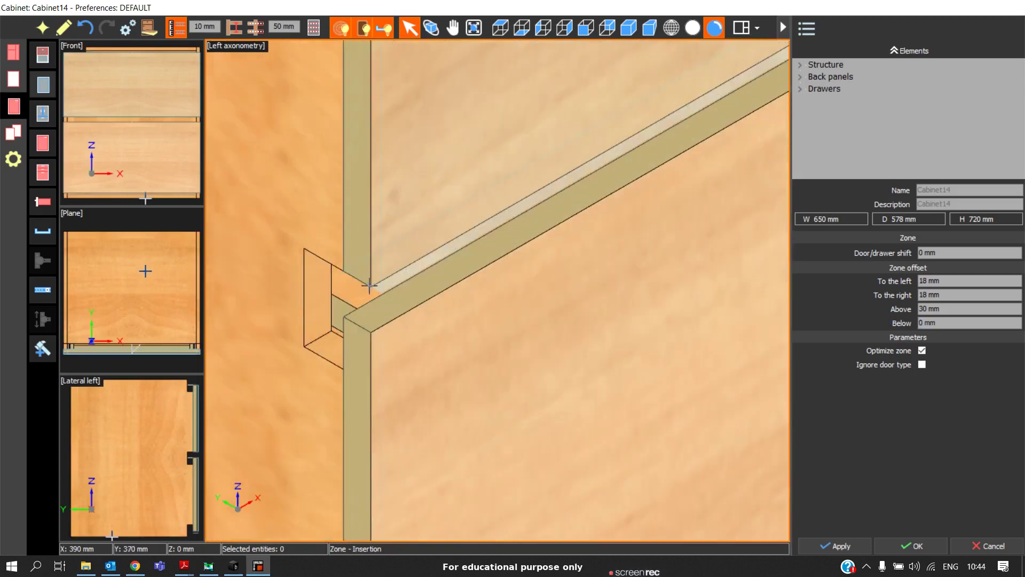
{"action": "scroll", "coordinate": [348, 273], "scroll_direction": "up", "scroll_amount": 2}
{"action": "scroll", "coordinate": [355, 284], "scroll_direction": "down", "scroll_amount": 4}
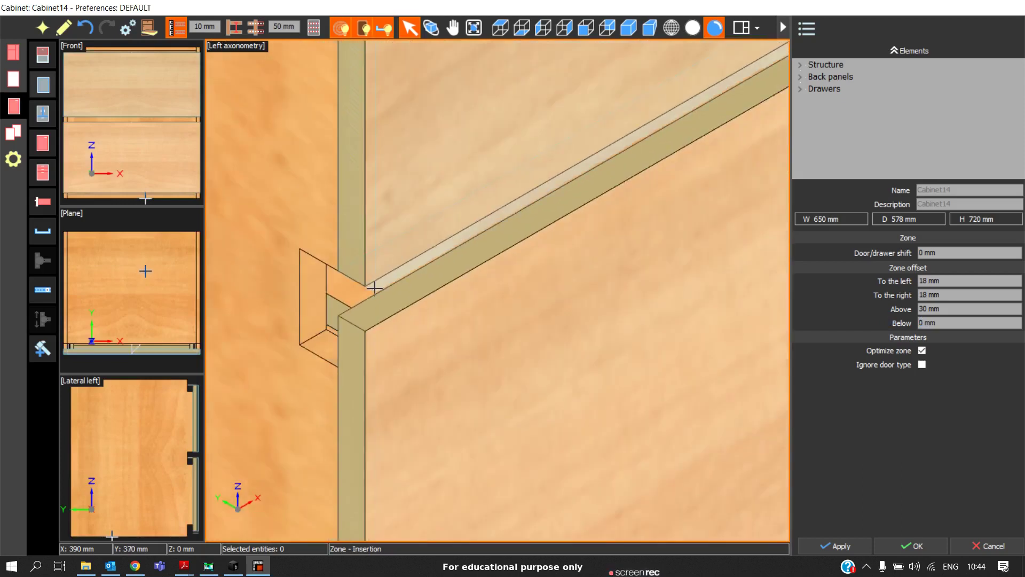
{"action": "scroll", "coordinate": [346, 266], "scroll_direction": "down", "scroll_amount": 1}
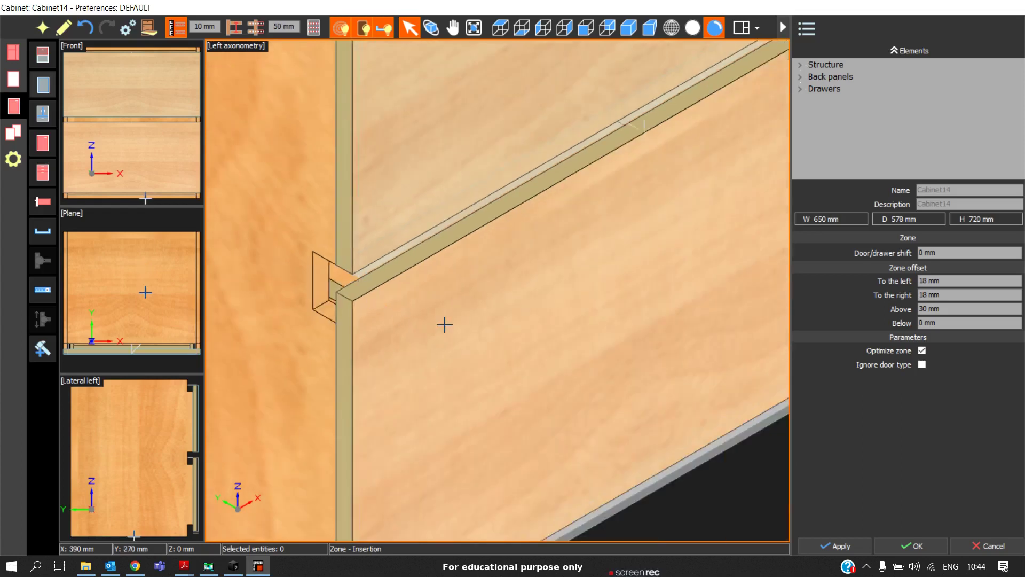
{"action": "scroll", "coordinate": [396, 169], "scroll_direction": "down", "scroll_amount": 3}
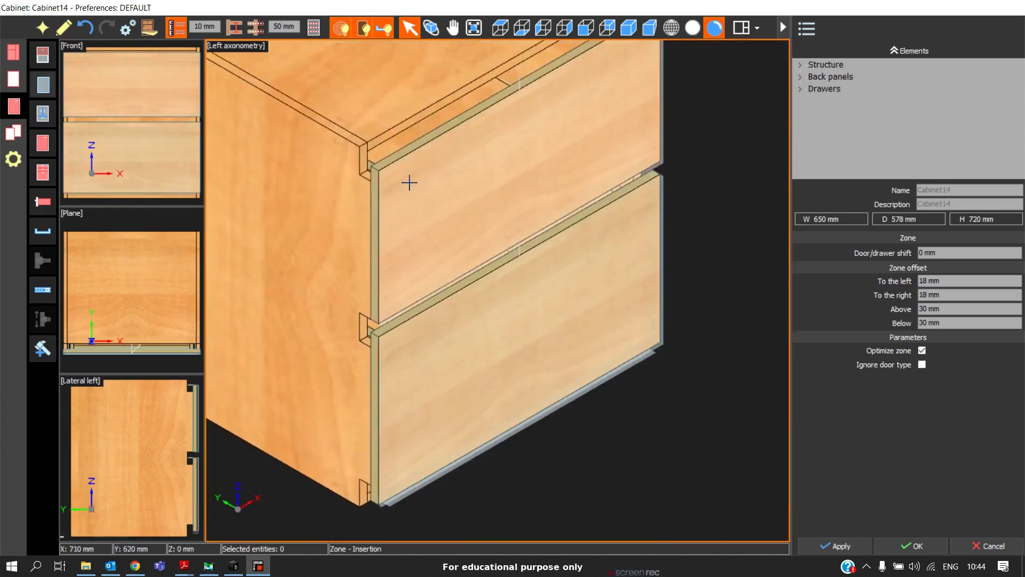
{"action": "left_click", "coordinate": [948, 308]}
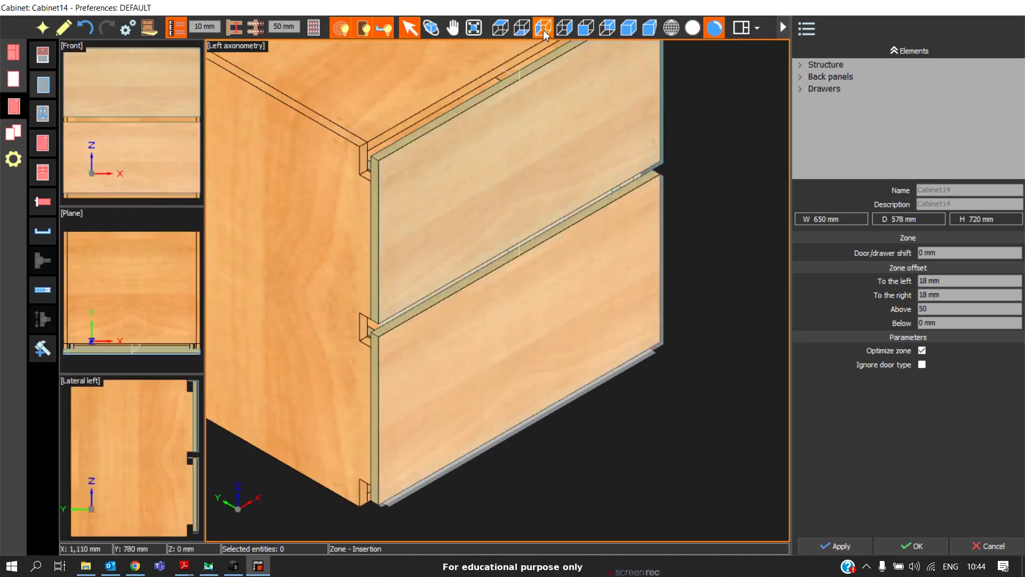
Step: Check the finger-pull gap above the fronts in the left side view, then return to axonometry
{"action": "left_click", "coordinate": [543, 28]}
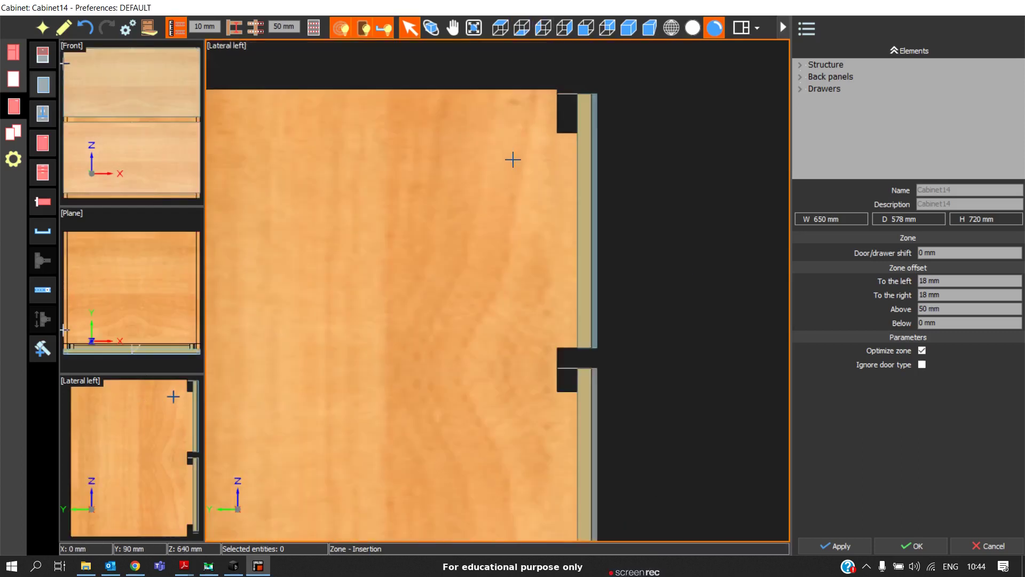
{"action": "middle_click_drag", "start_coordinate": [542, 362], "coordinate": [486, 359]}
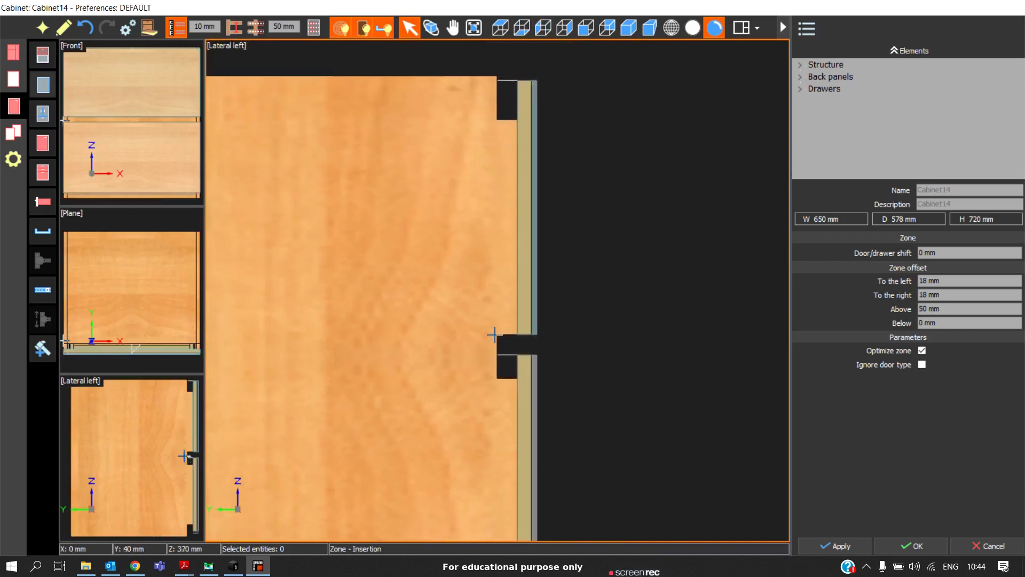
{"action": "left_click", "coordinate": [627, 28]}
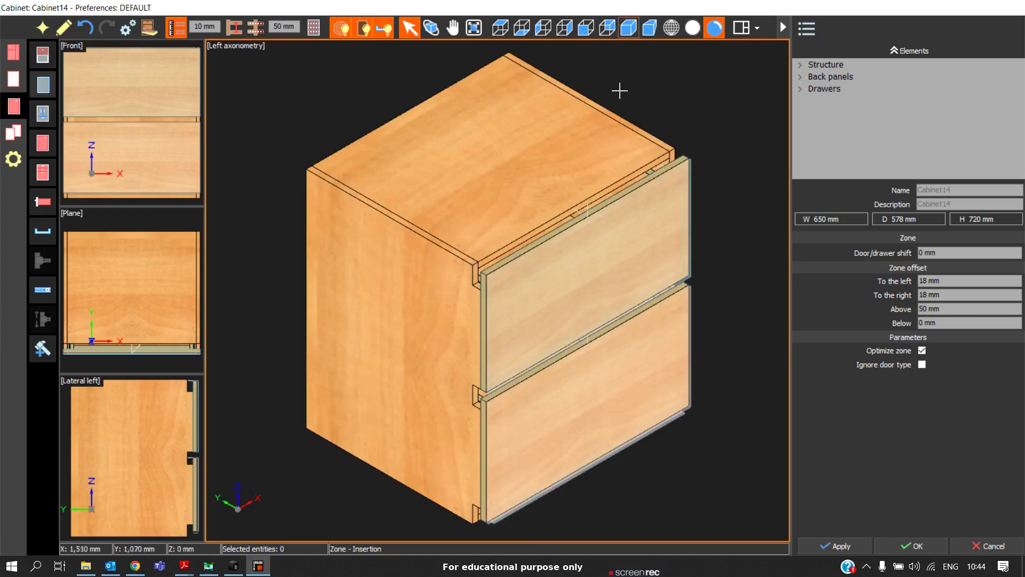
{"action": "left_click", "coordinate": [15, 134]}
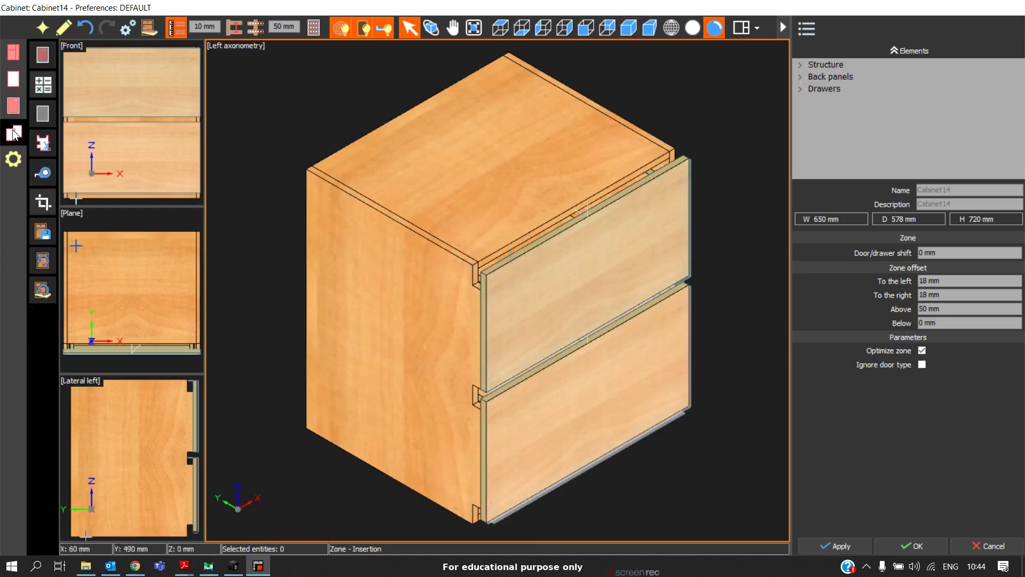
{"action": "left_click", "coordinate": [45, 172]}
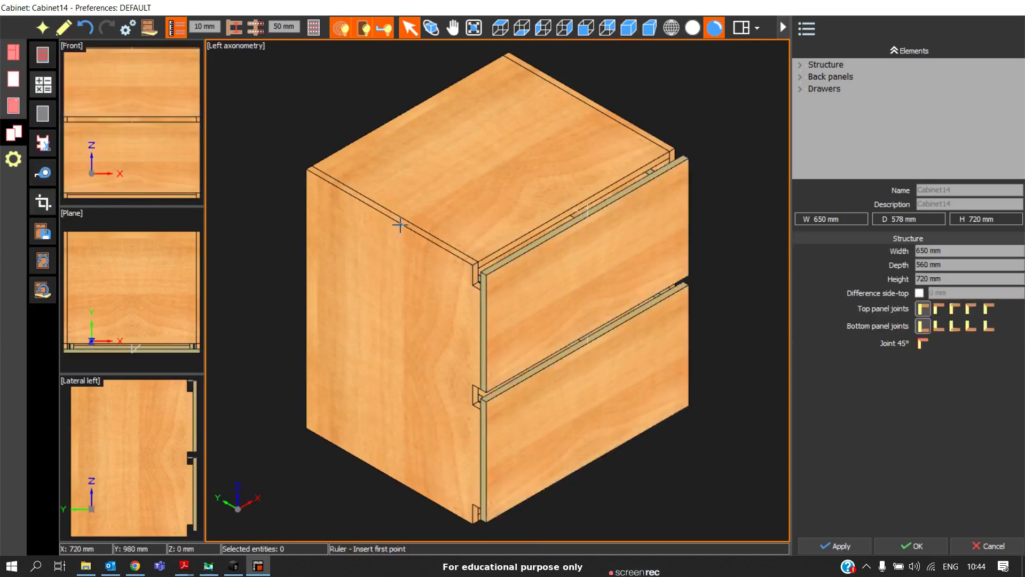
{"action": "left_click", "coordinate": [475, 265]}
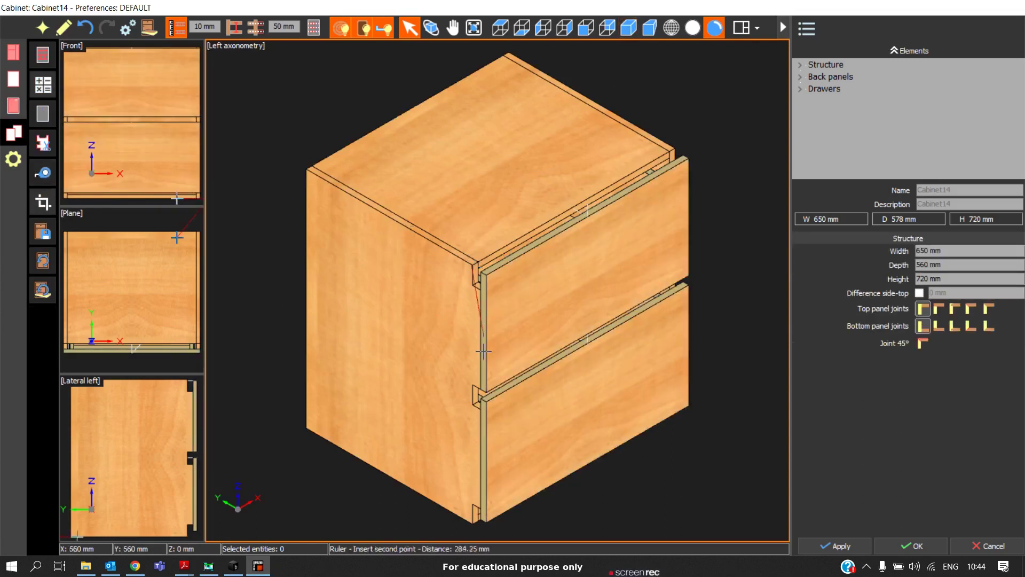
{"action": "left_click", "coordinate": [463, 517]}
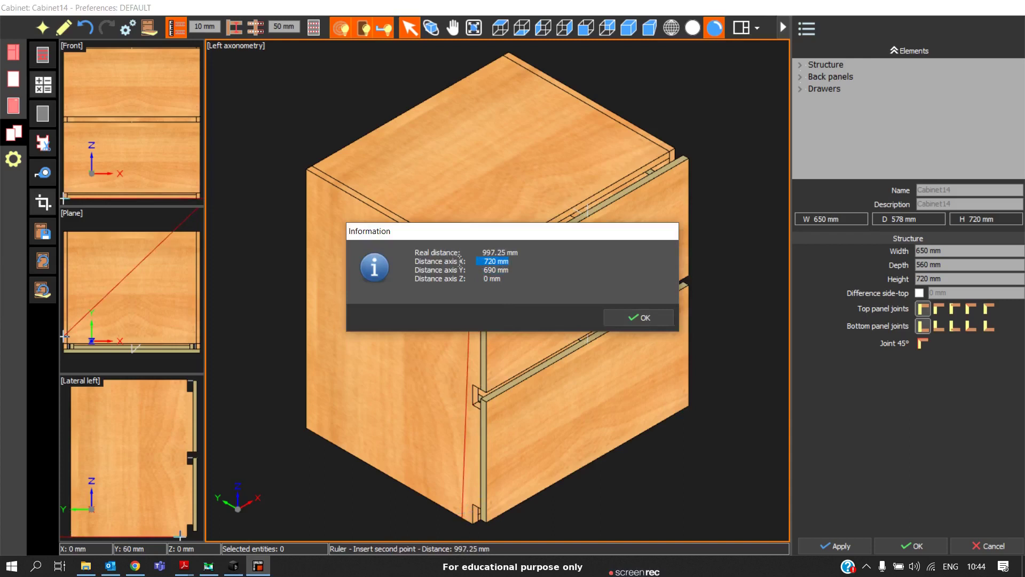
{"action": "left_click_drag", "start_coordinate": [481, 257], "coordinate": [538, 262]}
{"action": "left_click", "coordinate": [621, 316]}
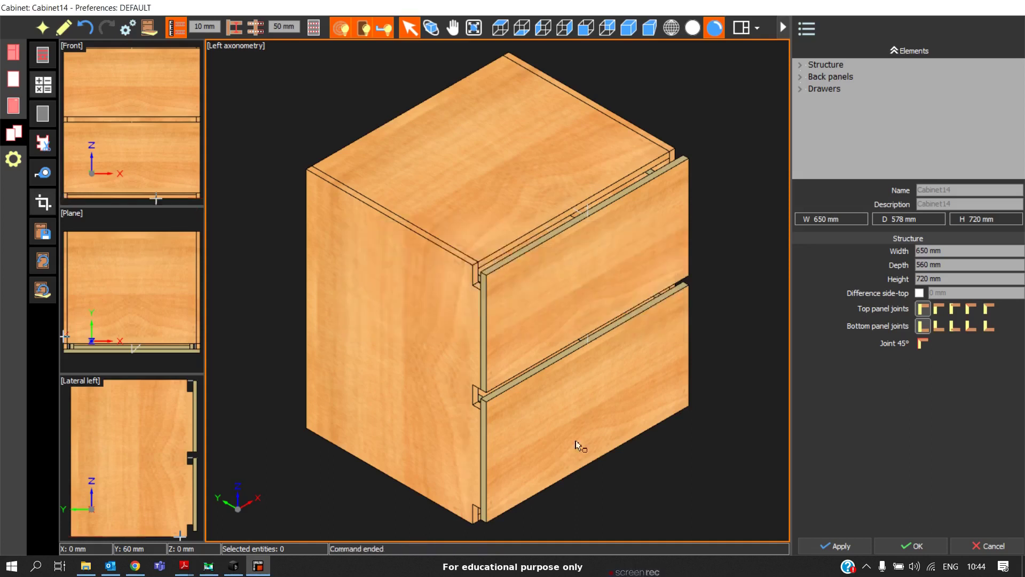